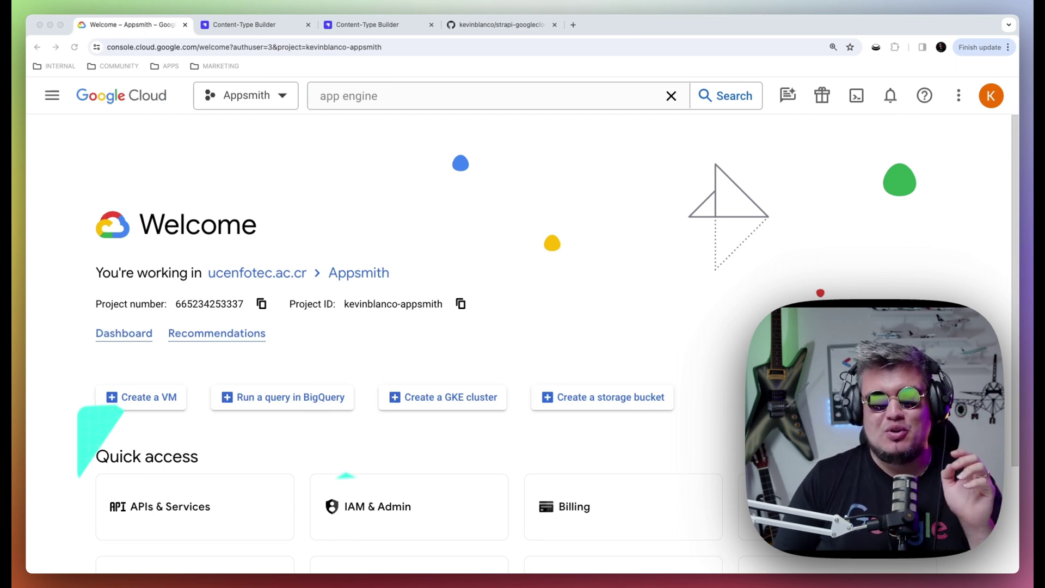
- Review the deployed Strapi dashboard and the strapi-googlecloud GitHub repository's file list and README sections on running locally and deploying with Terraform
left_click(252, 30)
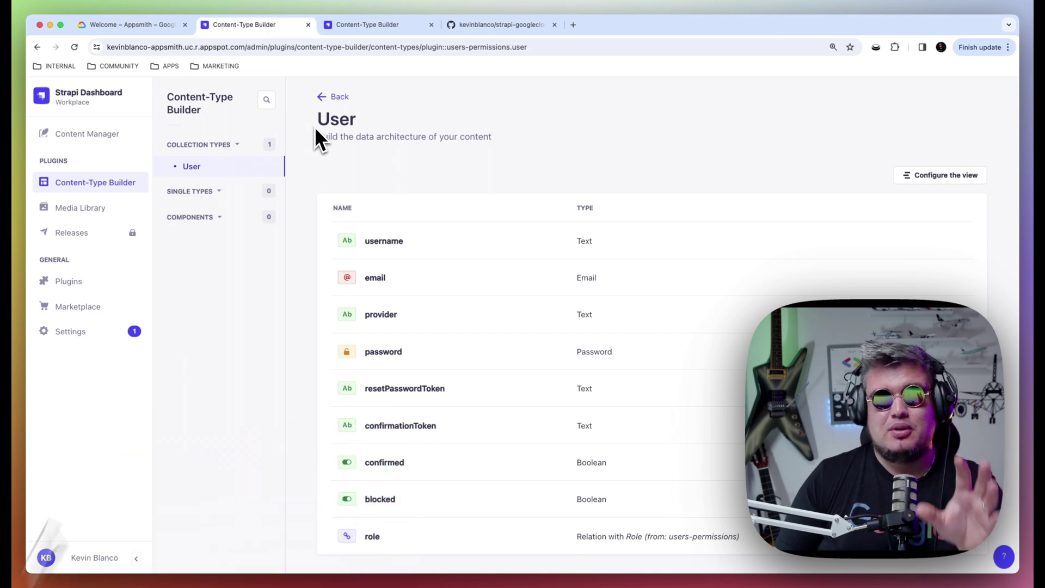
left_click(517, 24)
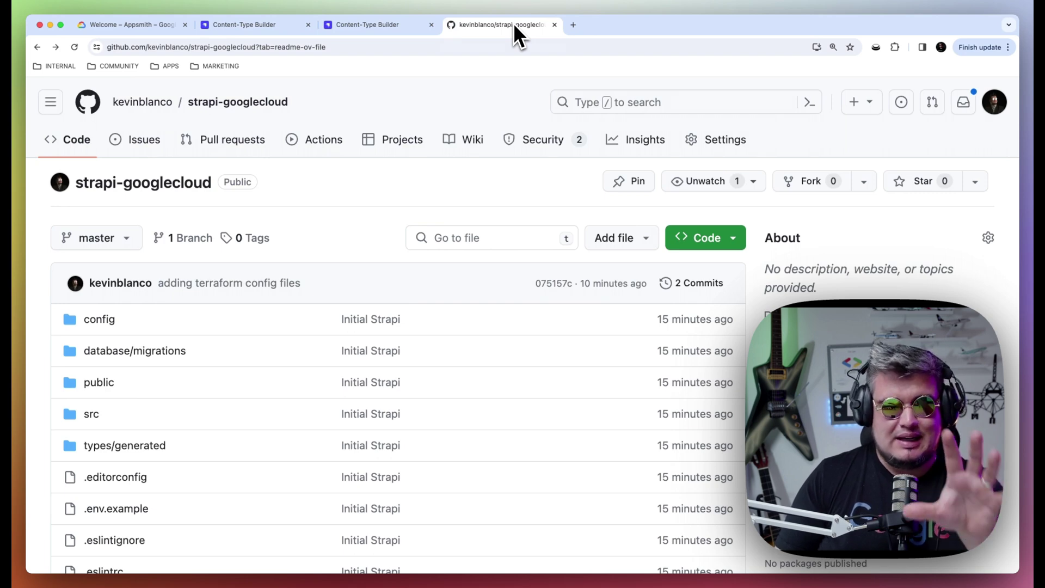
scroll(357, 292, "down", 5)
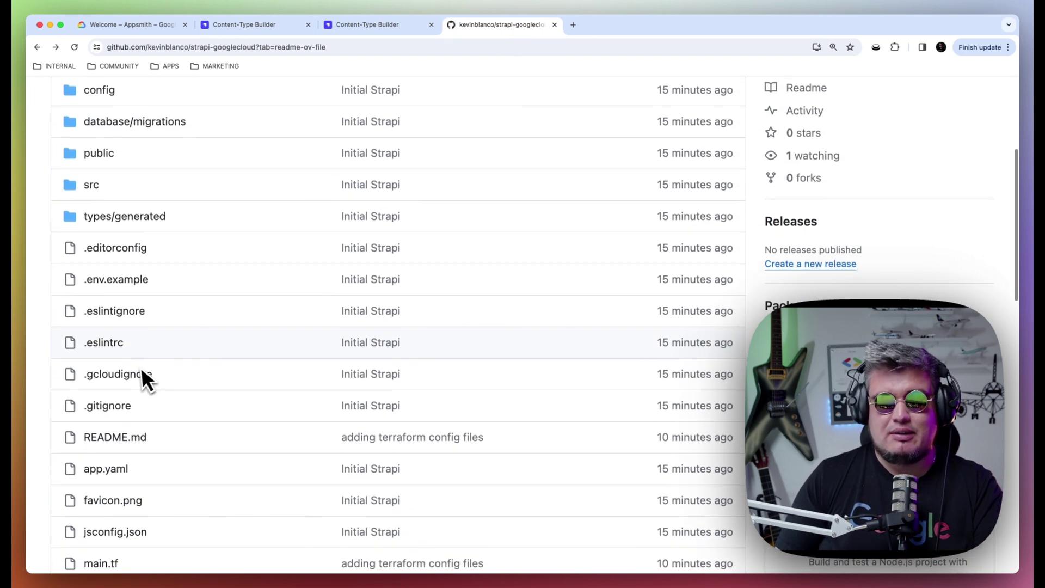
scroll(158, 366, "down", 2)
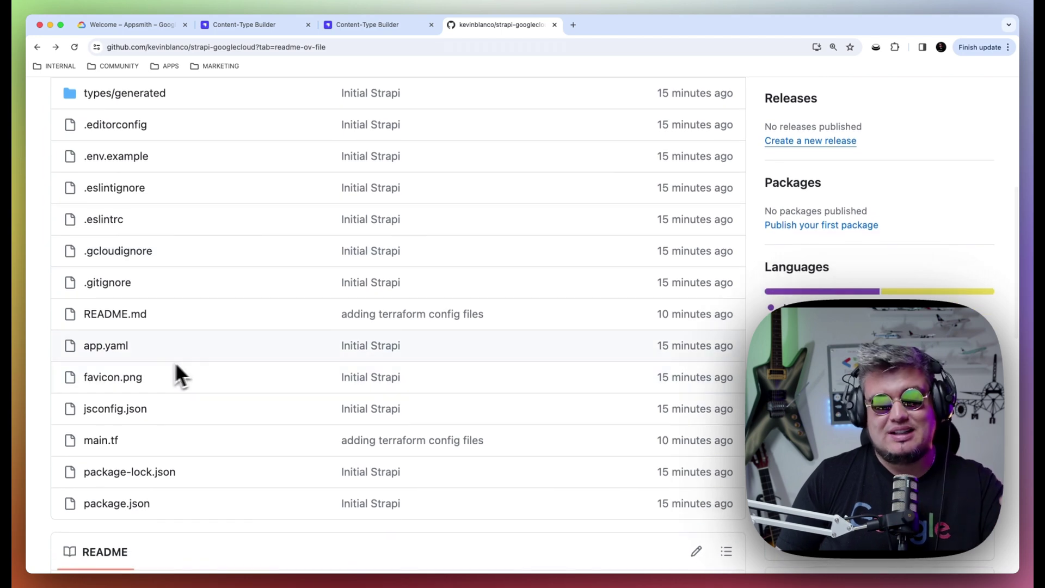
scroll(179, 363, "down", 6)
scroll(213, 361, "down", 5)
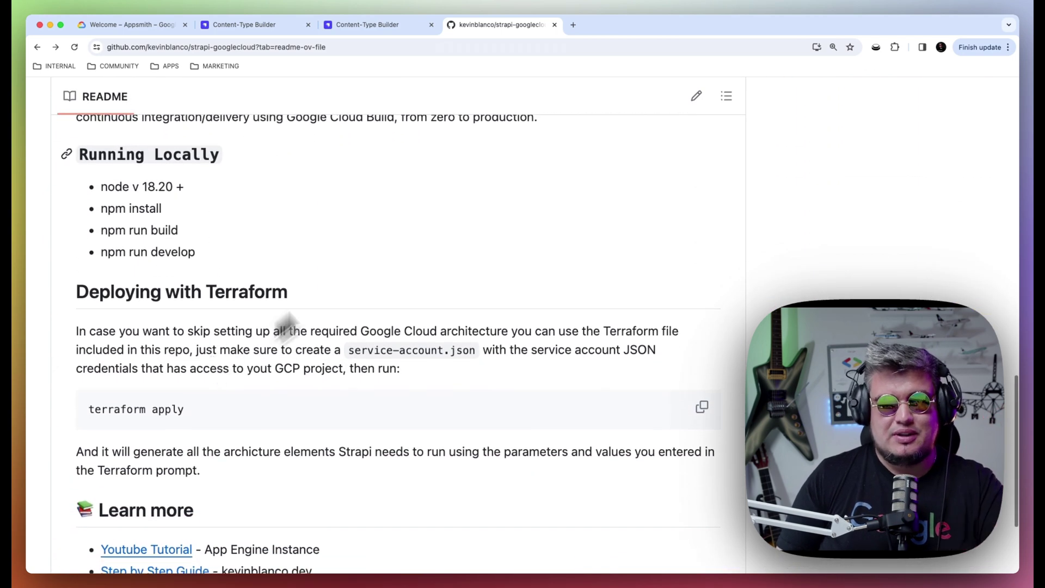
- Search the Google Cloud console for "cloud build" and open Cloud Build's Repositories page
left_click(162, 28)
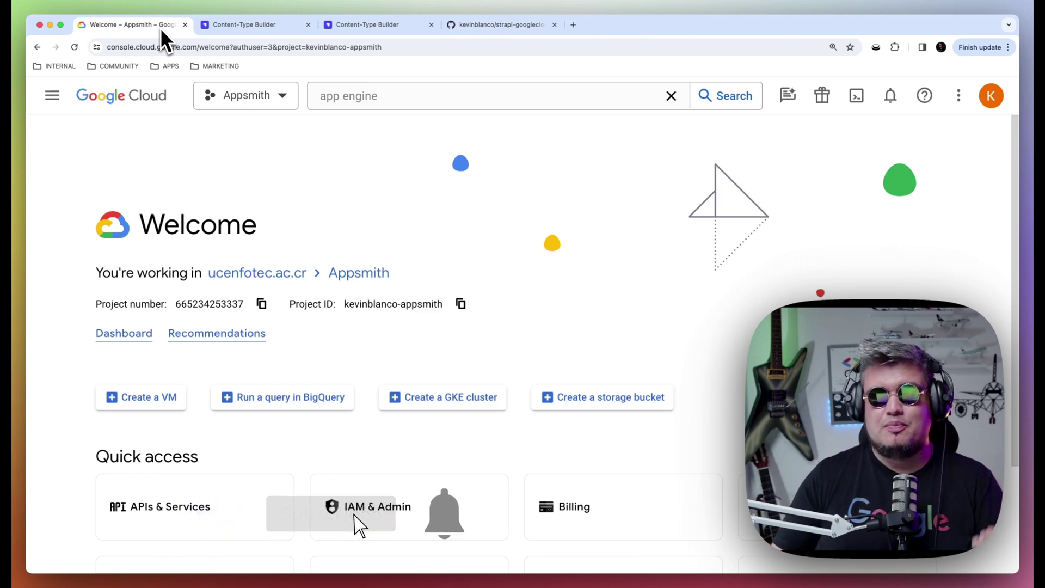
left_click(670, 96)
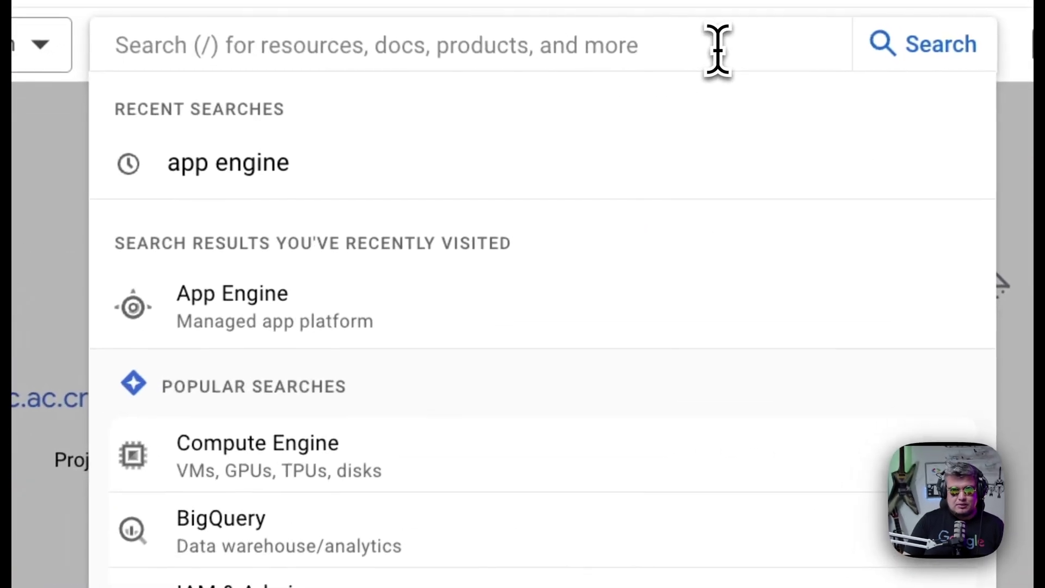
type("cloud buil")
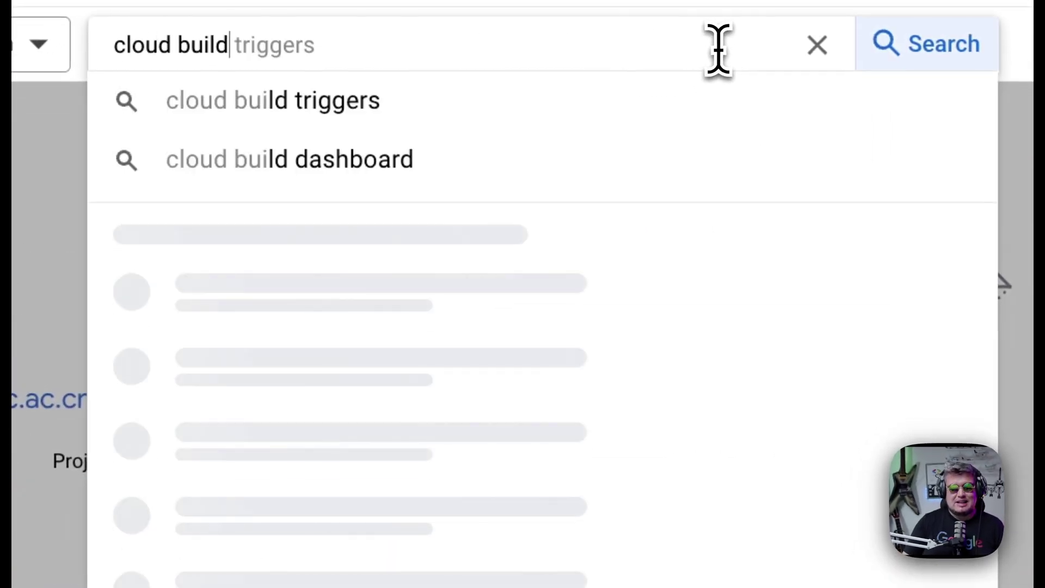
type("d")
left_click(294, 297)
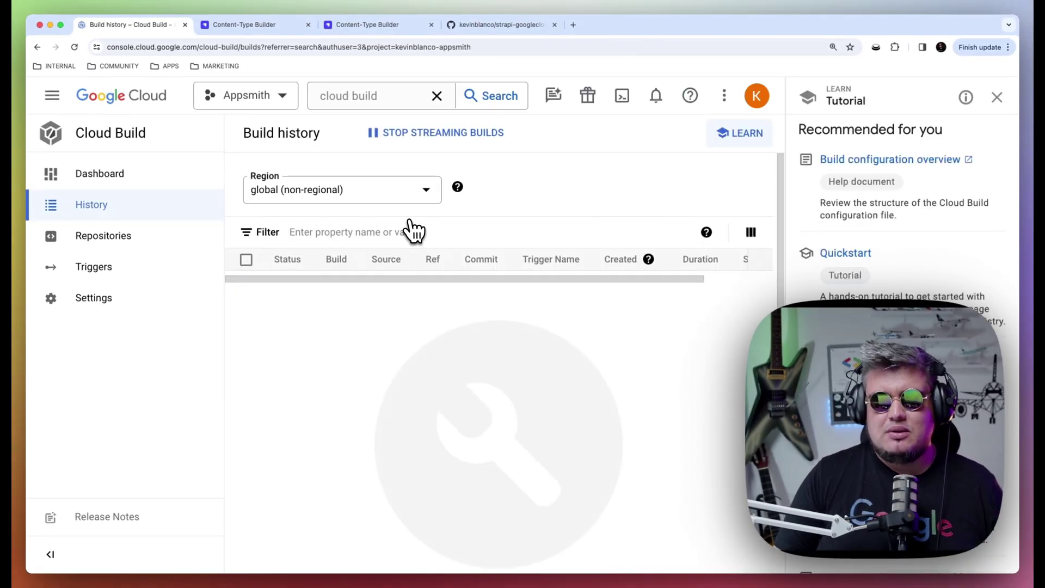
left_click(997, 97)
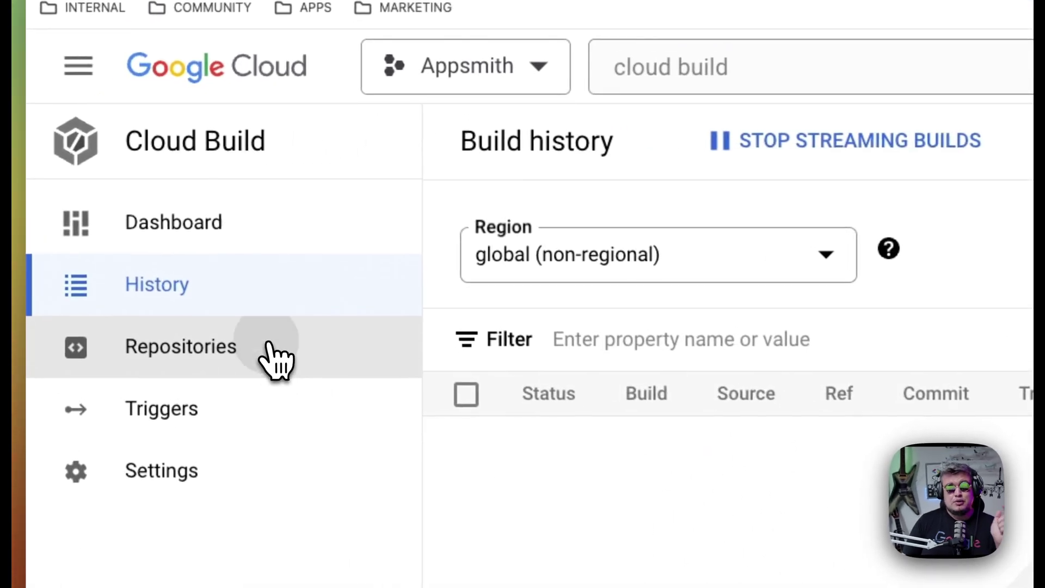
left_click(147, 235)
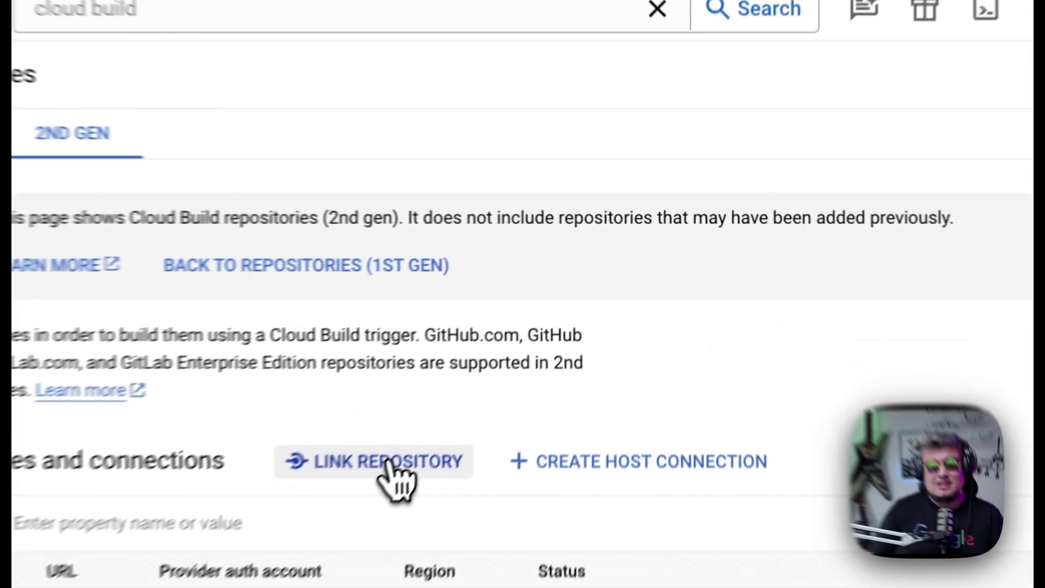
- Start linking a 2nd gen repository and choose to create a new host connection for it
left_click(518, 352)
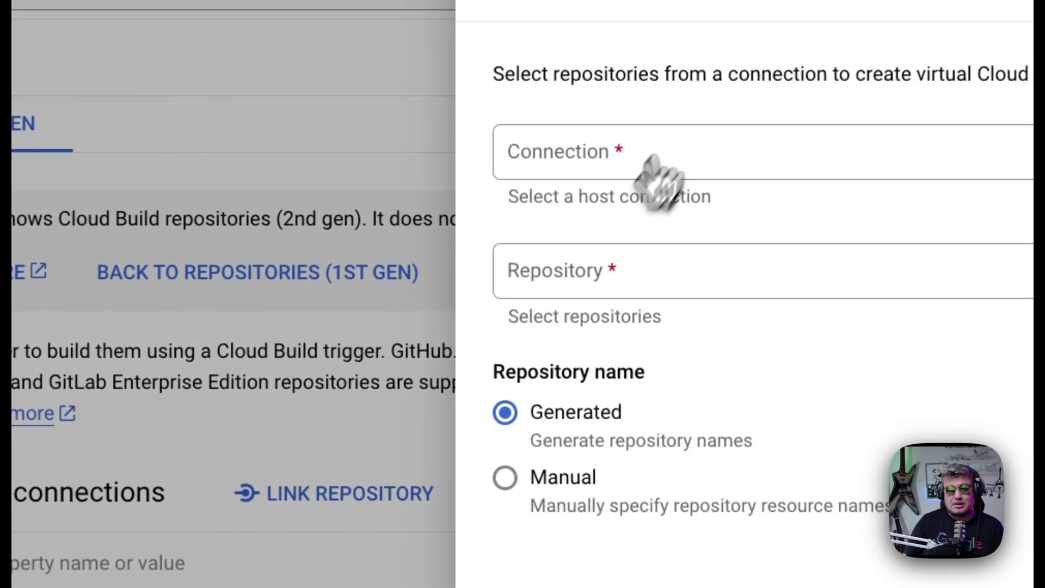
left_click(653, 166)
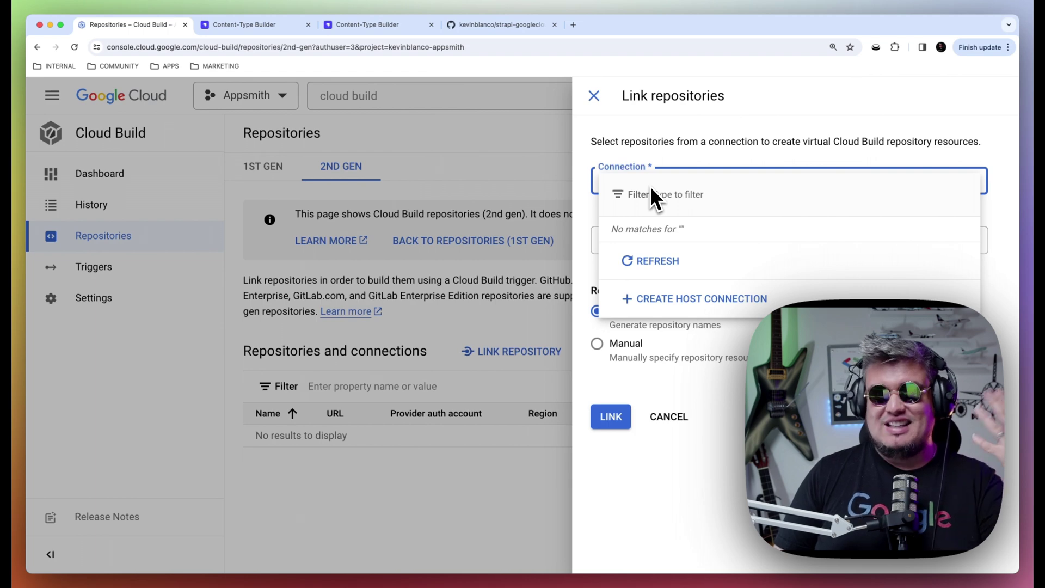
left_click(745, 304)
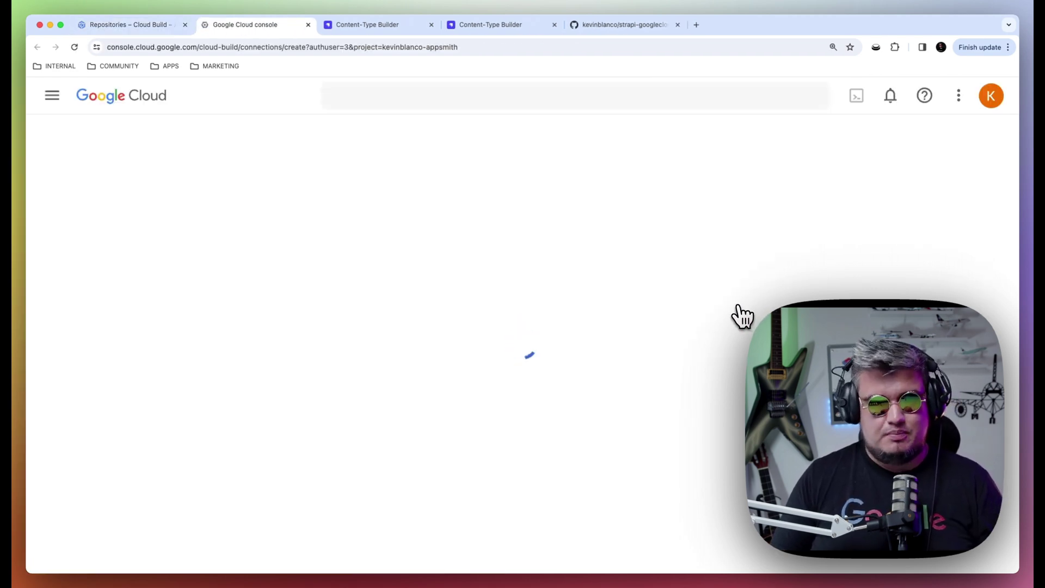
- Configure the GitHub connection with region us-central1 (Iowa) and the name "GITHUB-" plus the owner's first name in capitals, and connect it
left_click(353, 229)
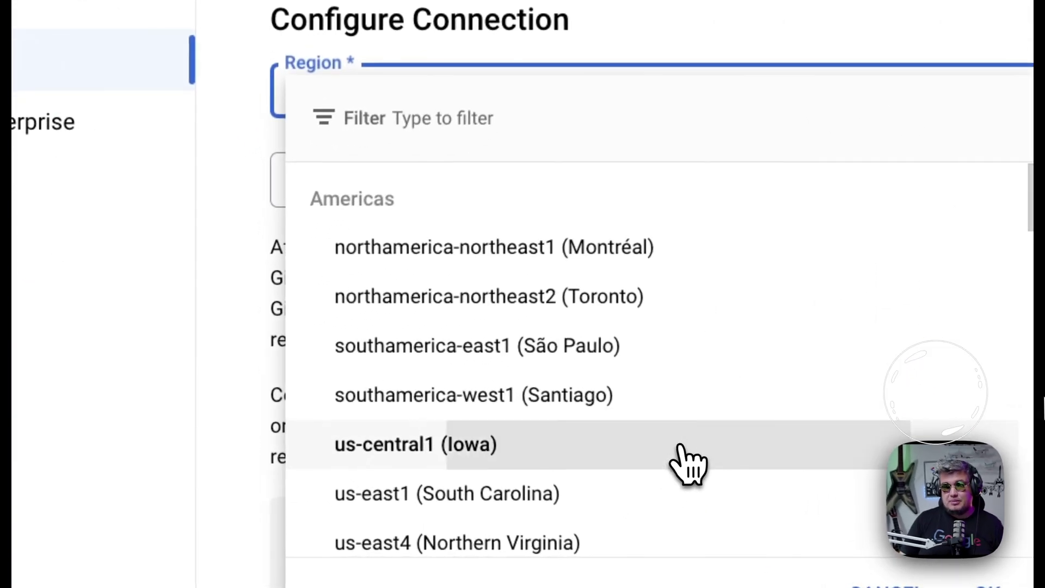
left_click(470, 420)
left_click(367, 171)
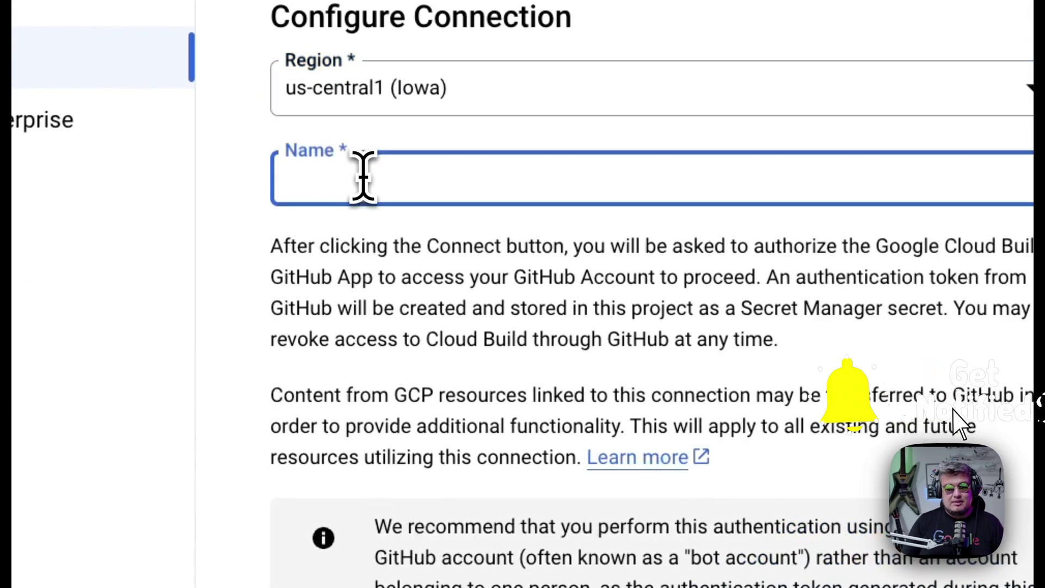
type("GITH")
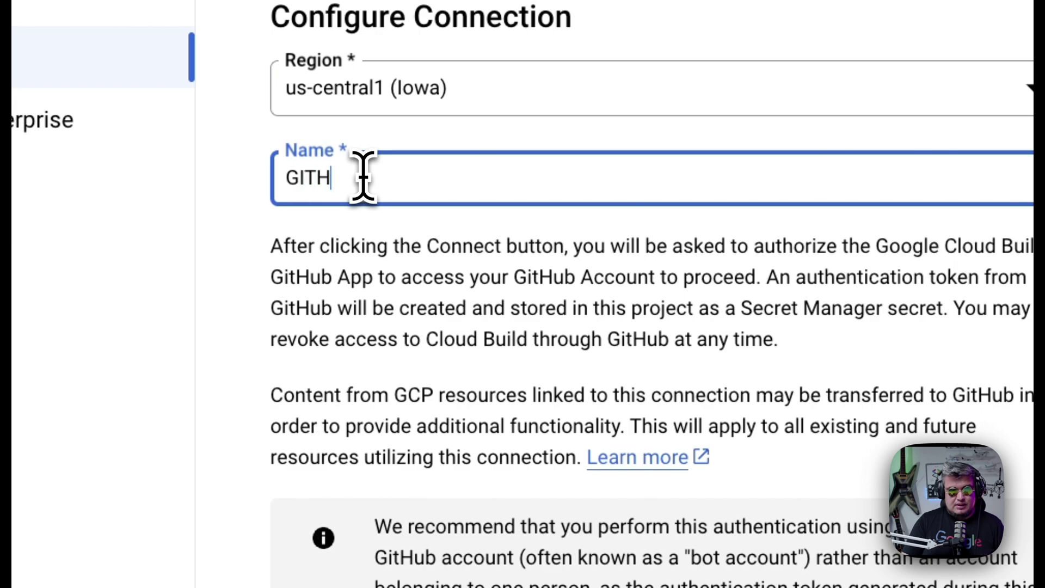
type("UB-KEVIN")
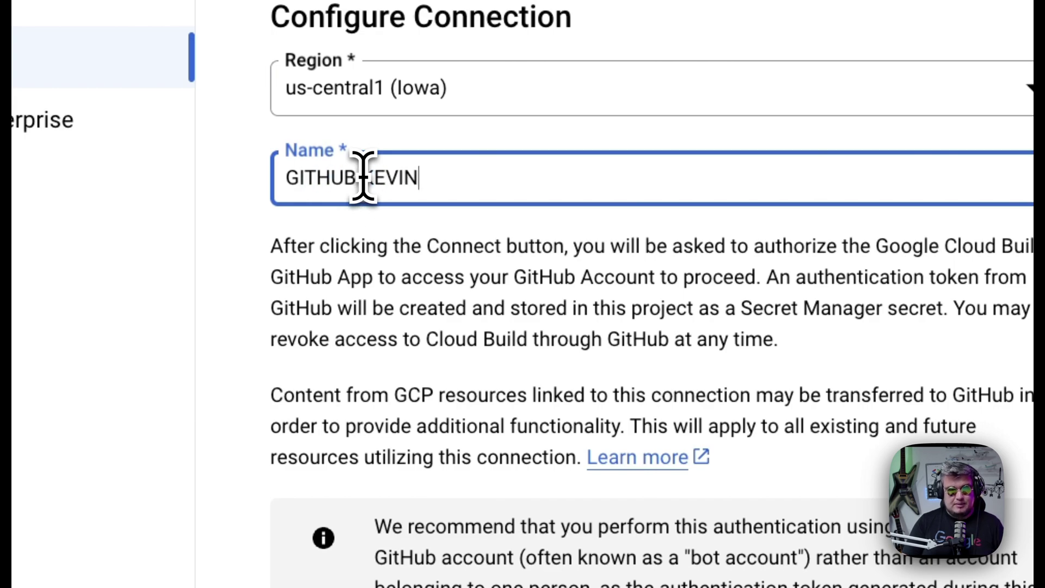
key("Left")
key("Left")
key("Left")
key("Left")
key("Left")
key("BackSpace")
type("-")
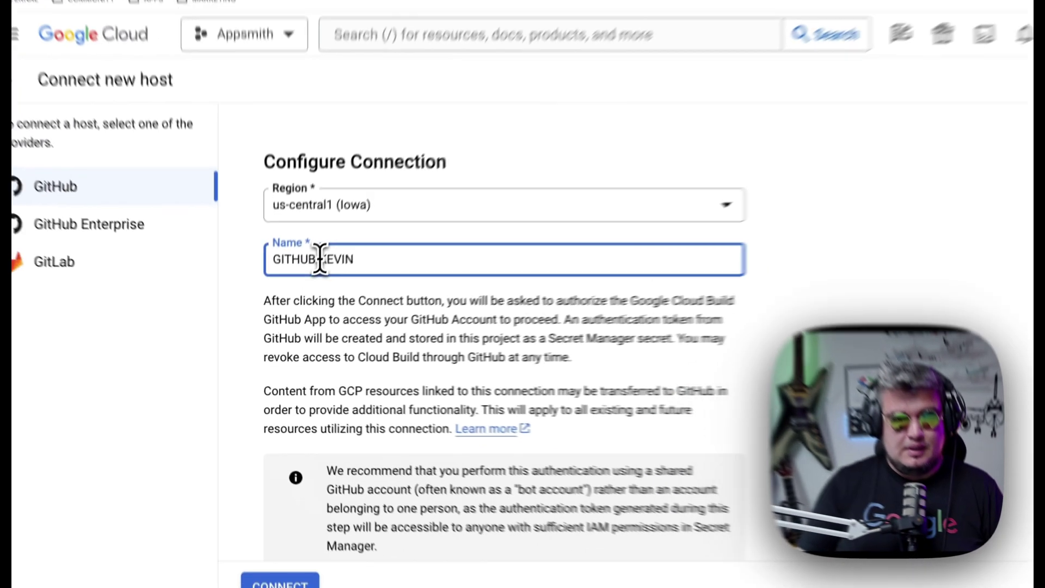
scroll(349, 381, "down", 2)
left_click(283, 582)
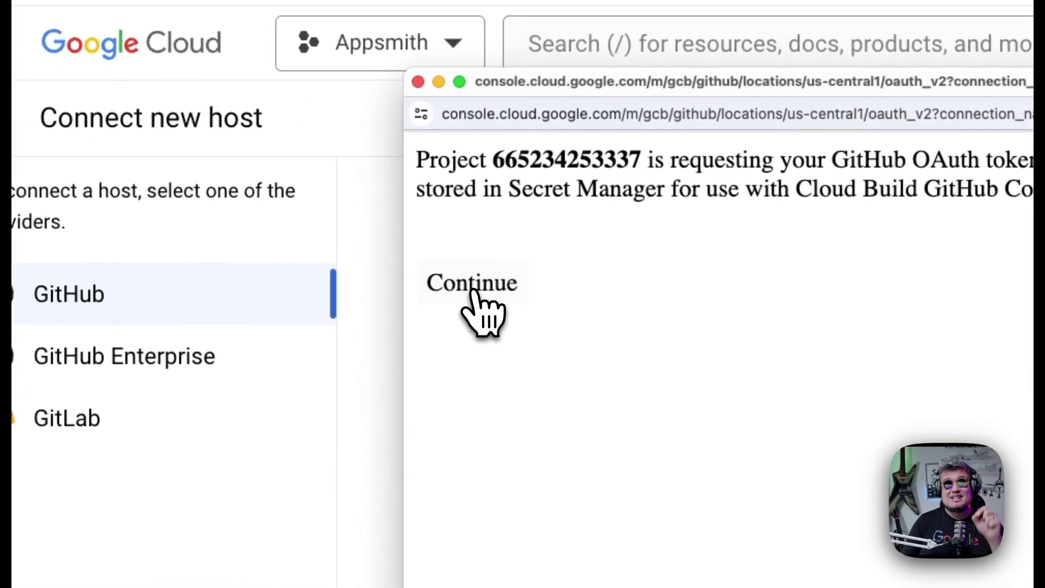
- Approve the GitHub OAuth token request and choose to install Google Cloud Build in a new account, the personal GitHub account
left_click(473, 294)
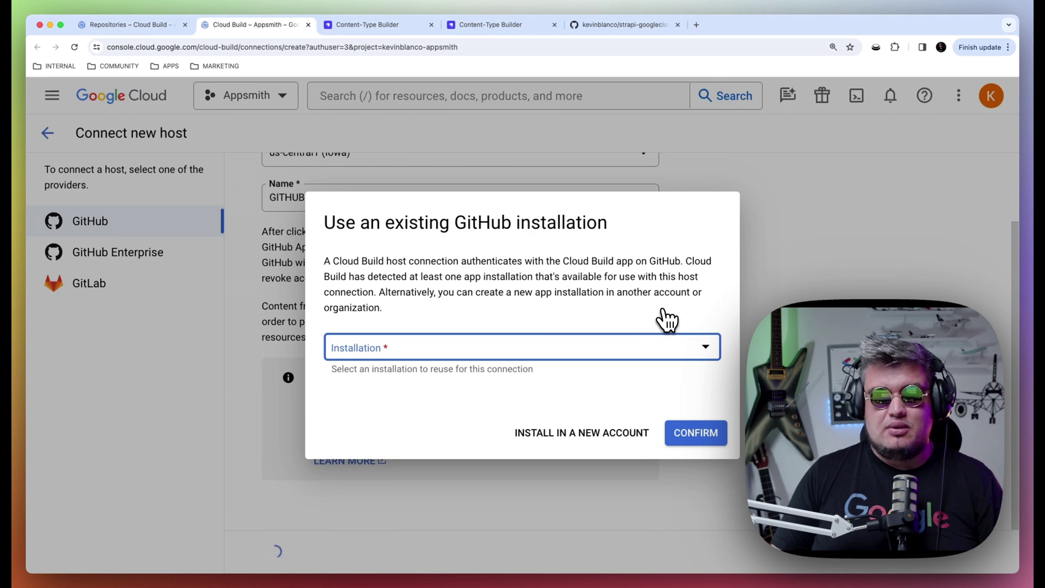
left_click(701, 354)
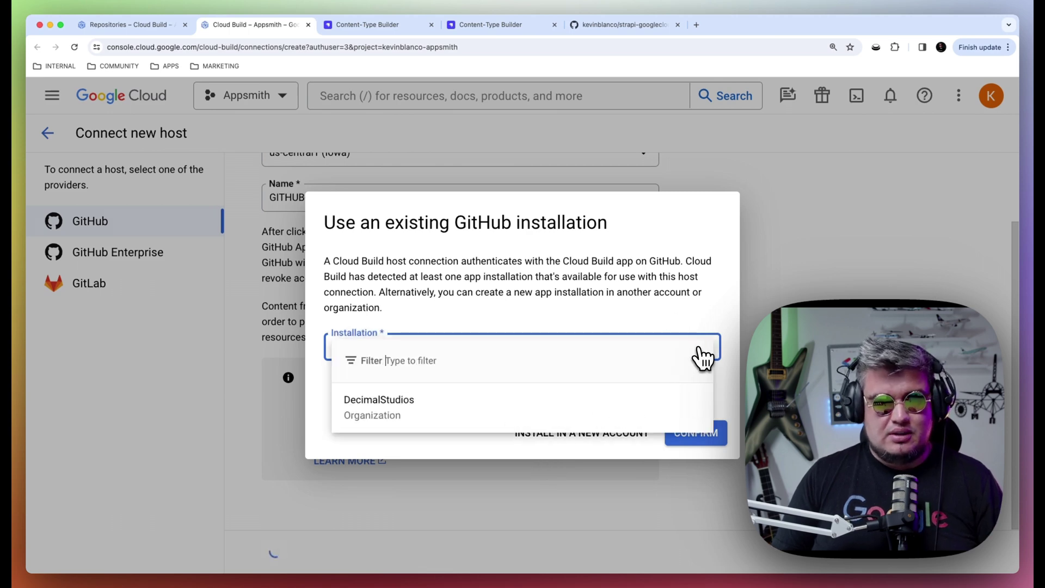
left_click(537, 297)
left_click(571, 430)
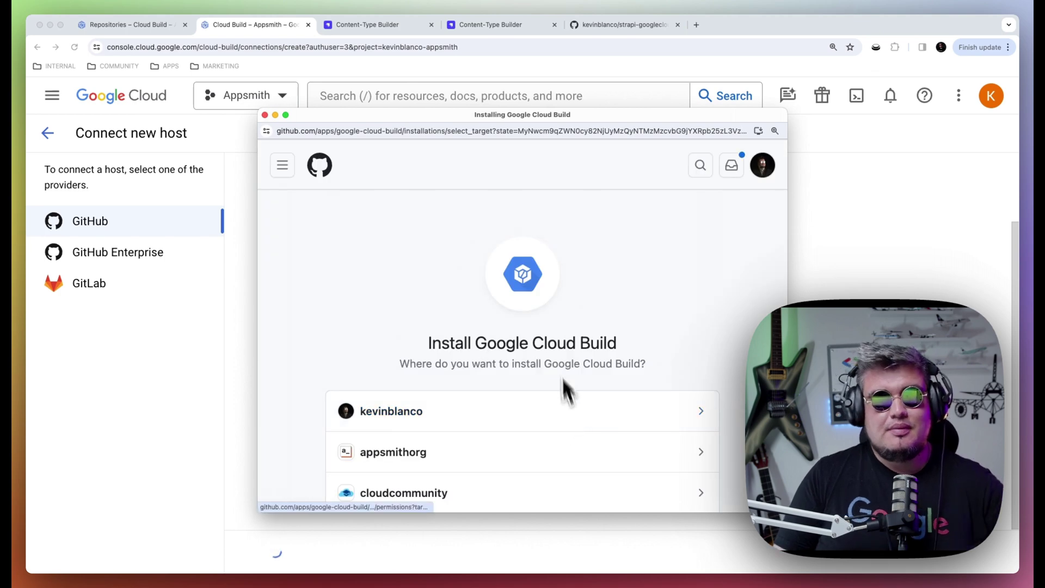
left_click(414, 409)
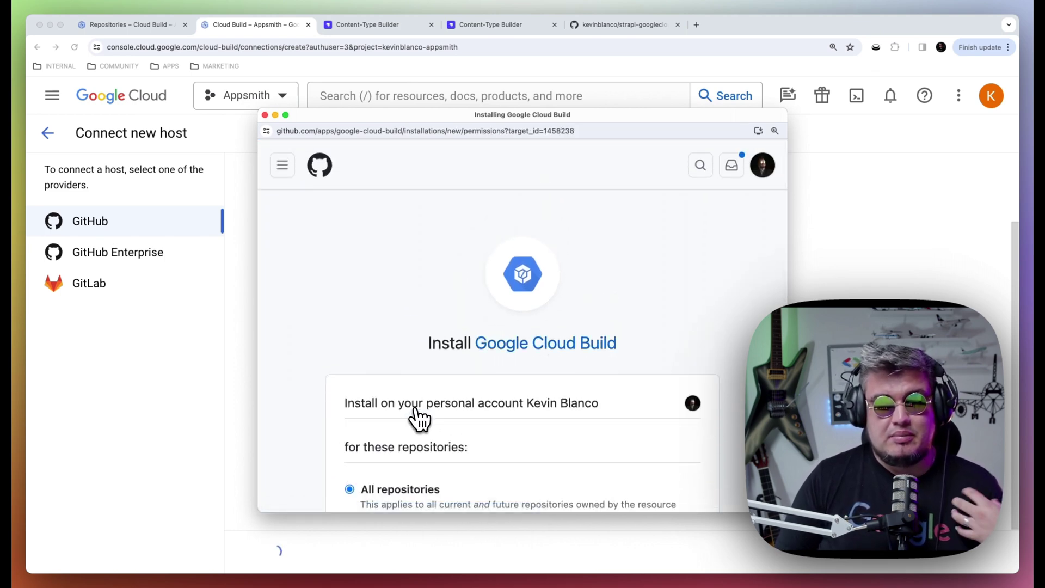
- Limit the Google Cloud Build app's access to only the strapi-googlecloud repository and install it
scroll(466, 377, "down", 4)
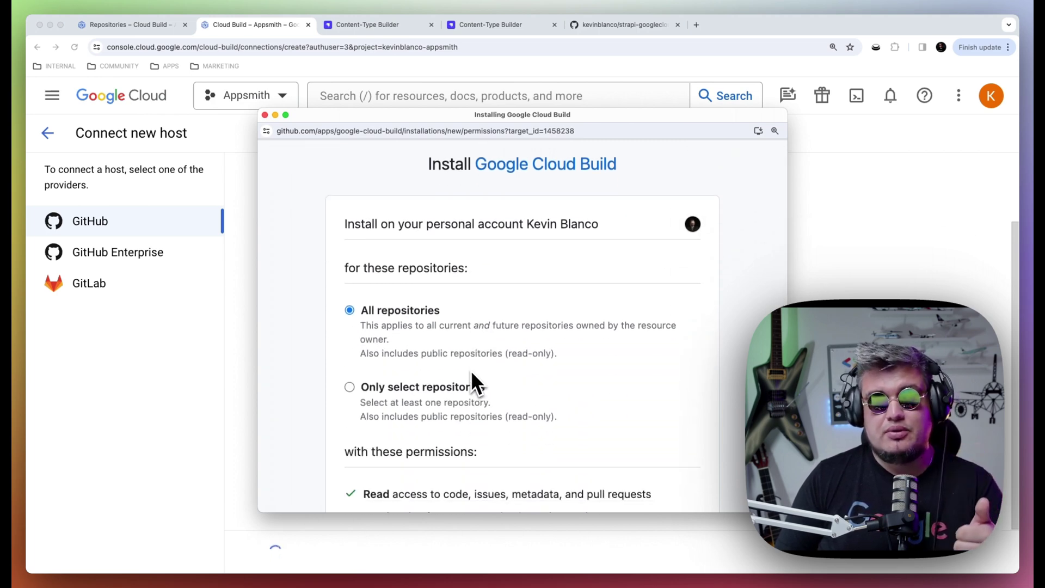
scroll(472, 373, "down", 3)
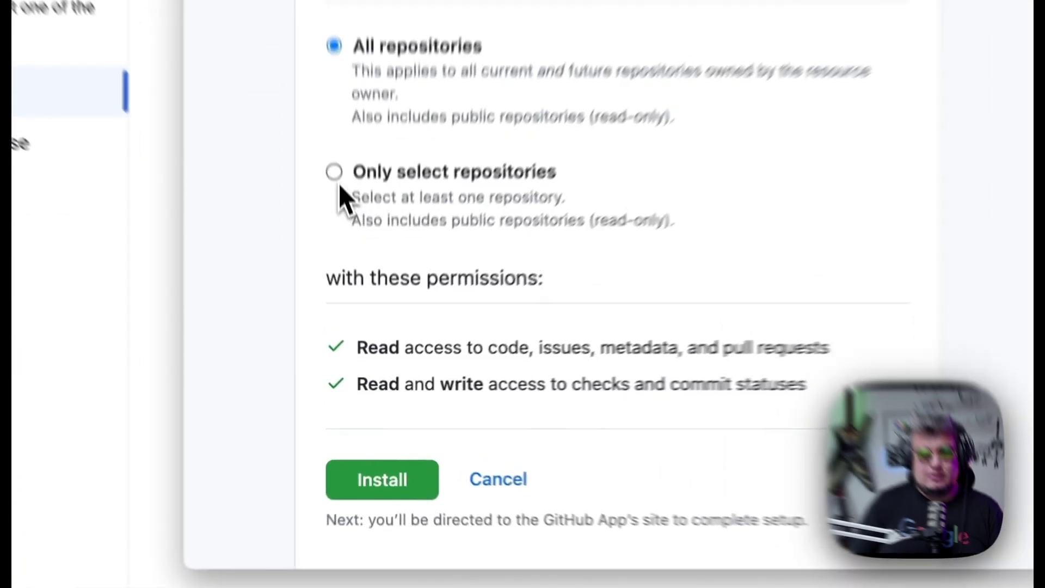
left_click(351, 277)
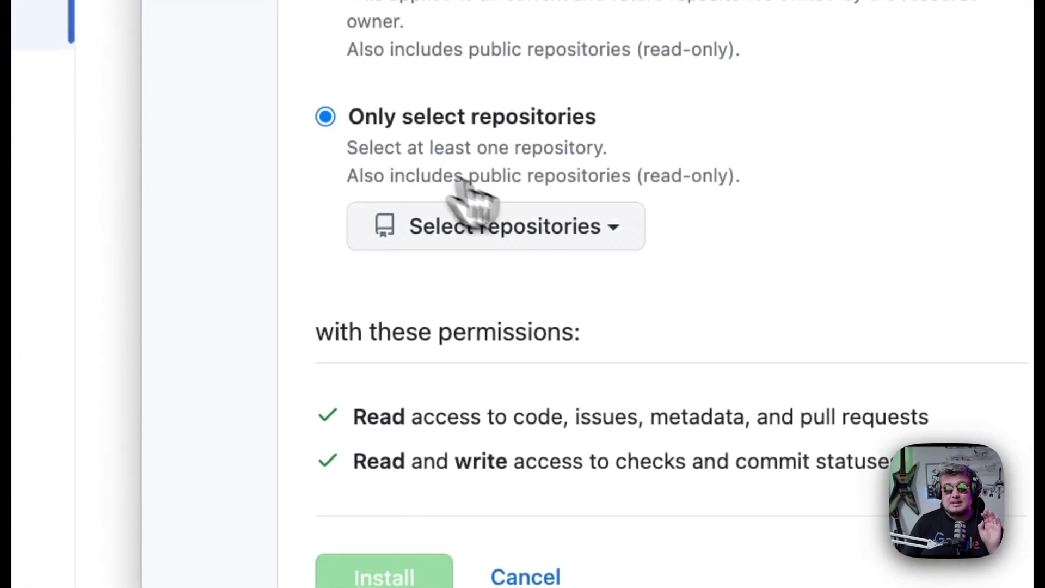
left_click(592, 233)
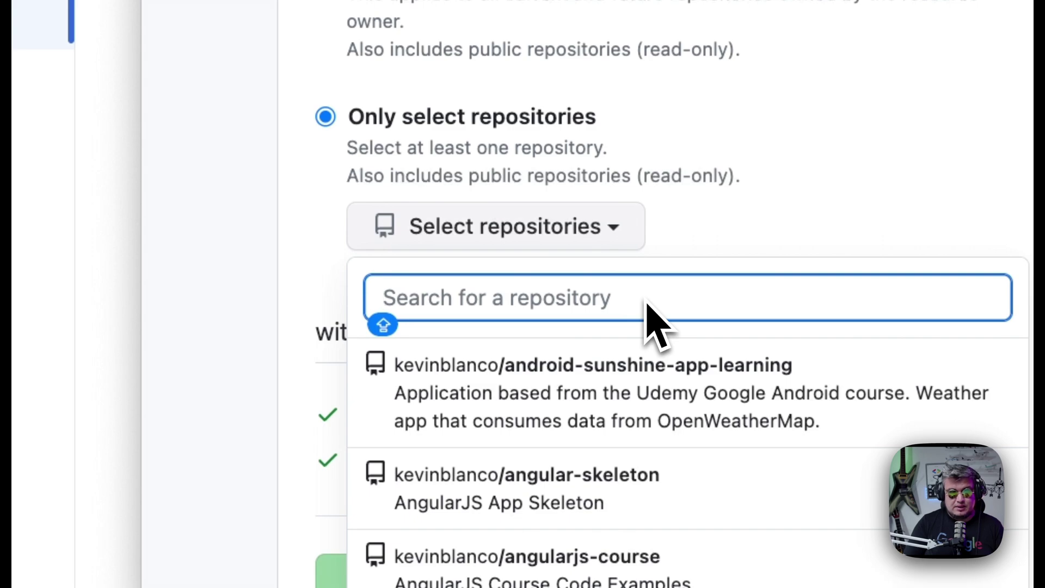
type("STRAPI")
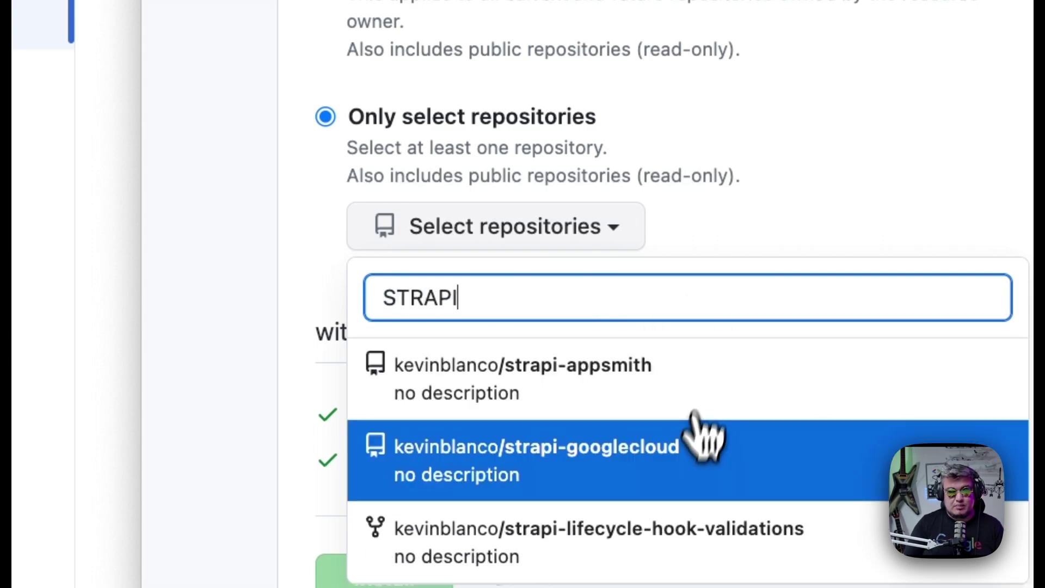
left_click(711, 469)
scroll(675, 468, "down", 5)
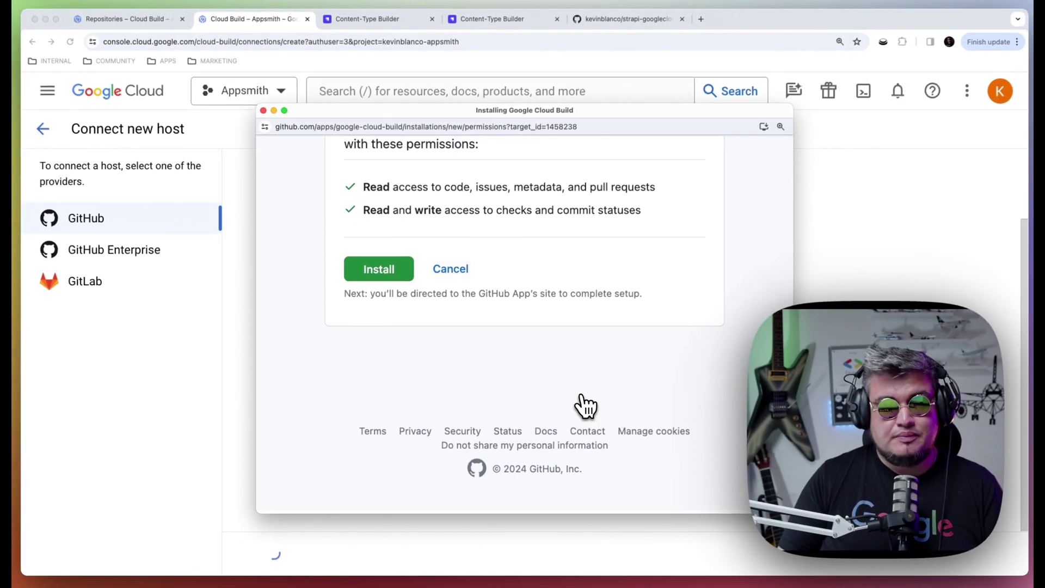
left_click(381, 272)
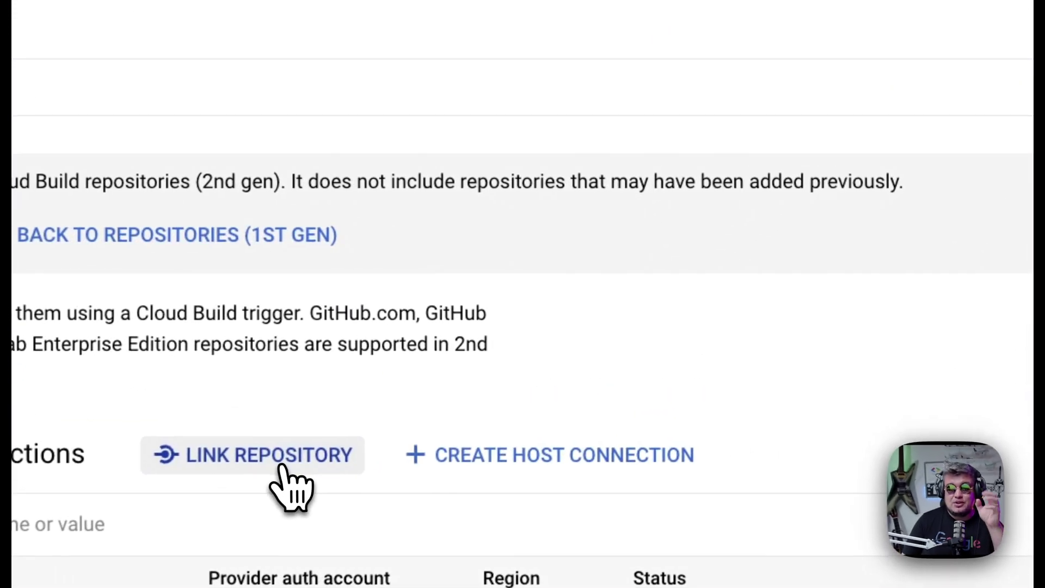
- Link the strapi-googlecloud repository through the personal GitHub host connection, using a generated repository name
left_click(512, 355)
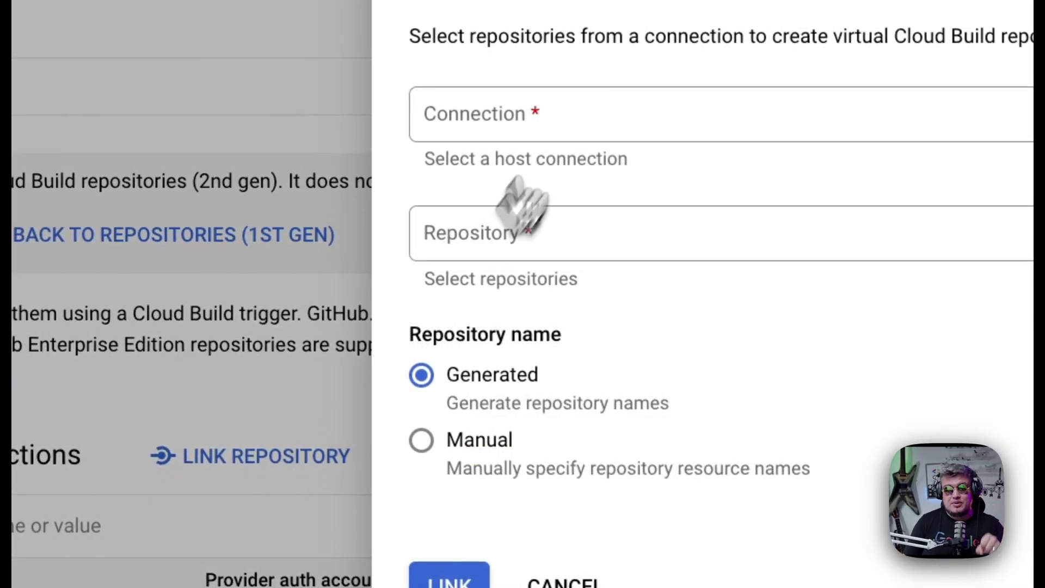
left_click(572, 134)
left_click(593, 242)
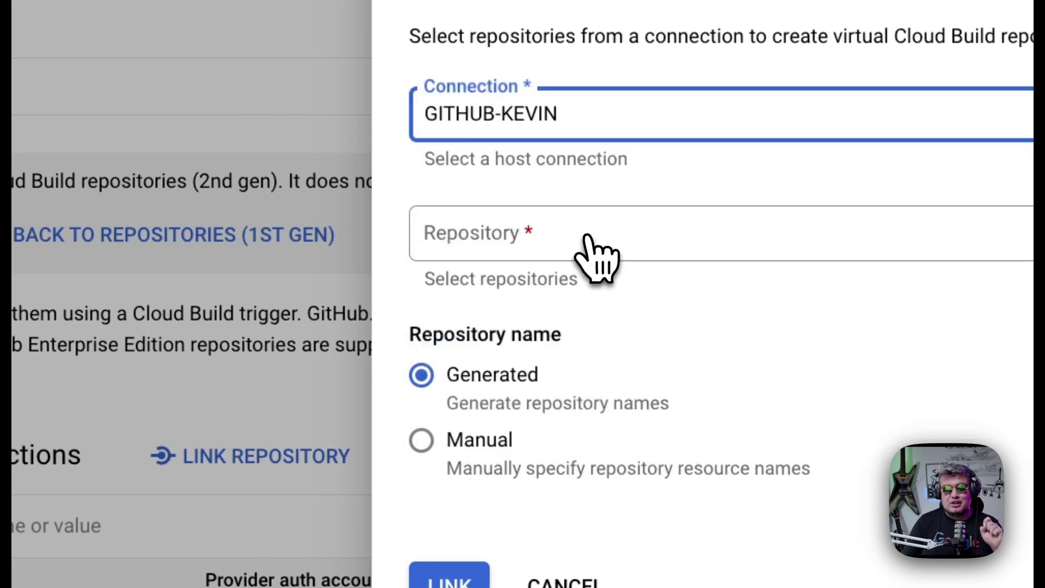
left_click(588, 237)
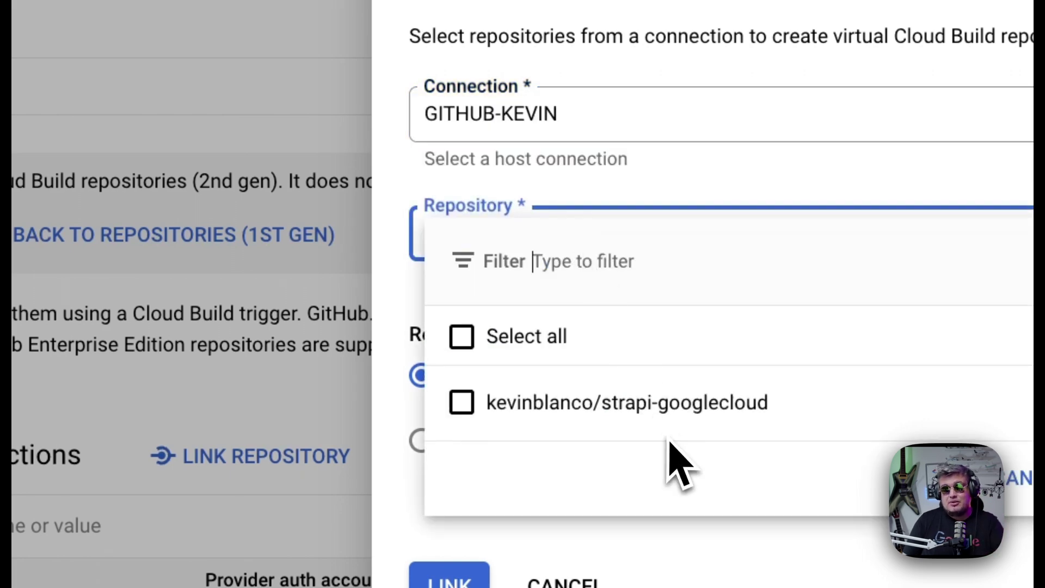
left_click(460, 402)
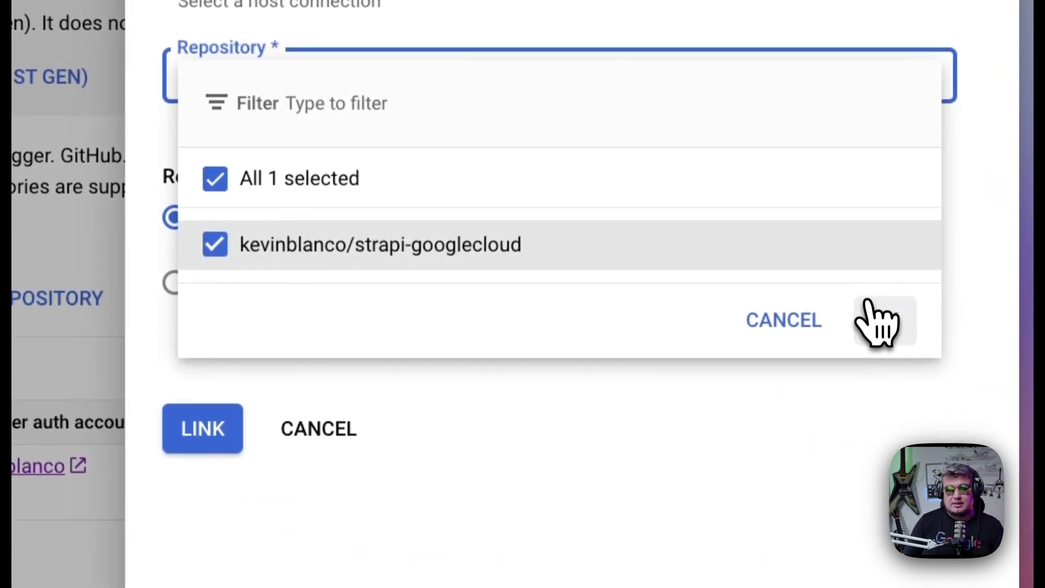
left_click(870, 302)
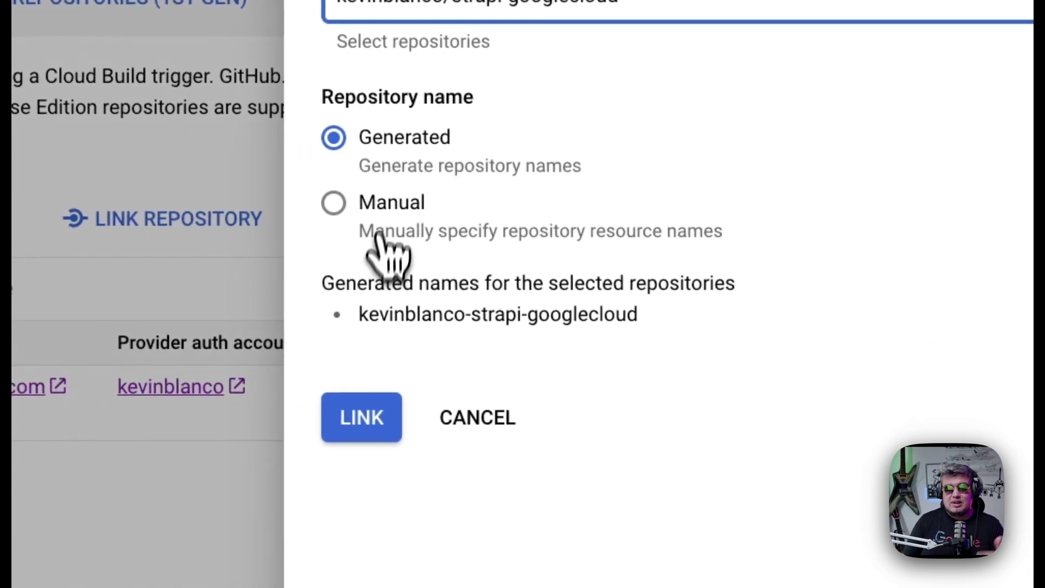
left_click(361, 417)
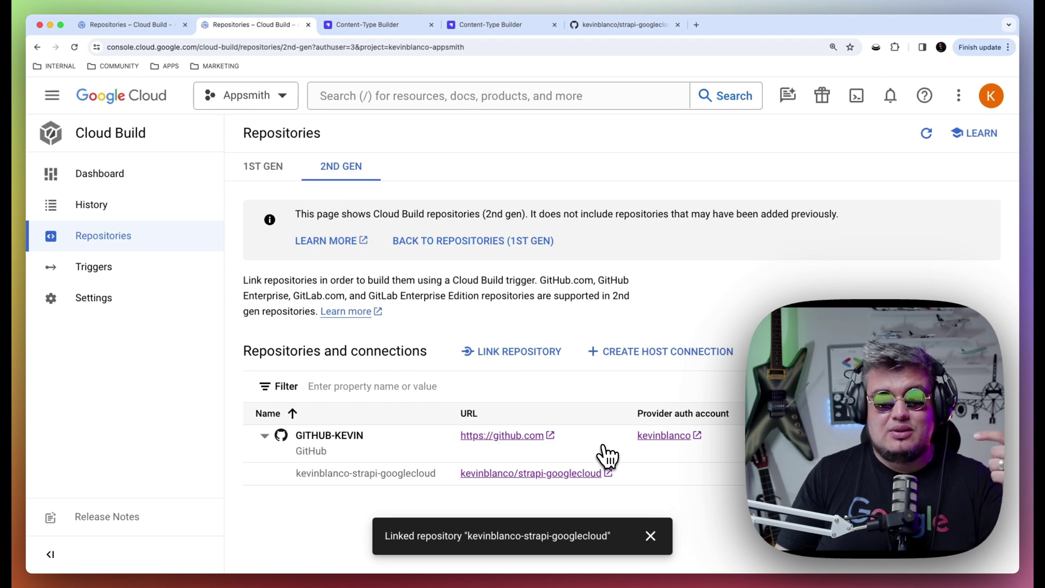
- Start creating a build trigger named strapi-on-gcp in the us-central1 (Iowa) region
left_click(137, 281)
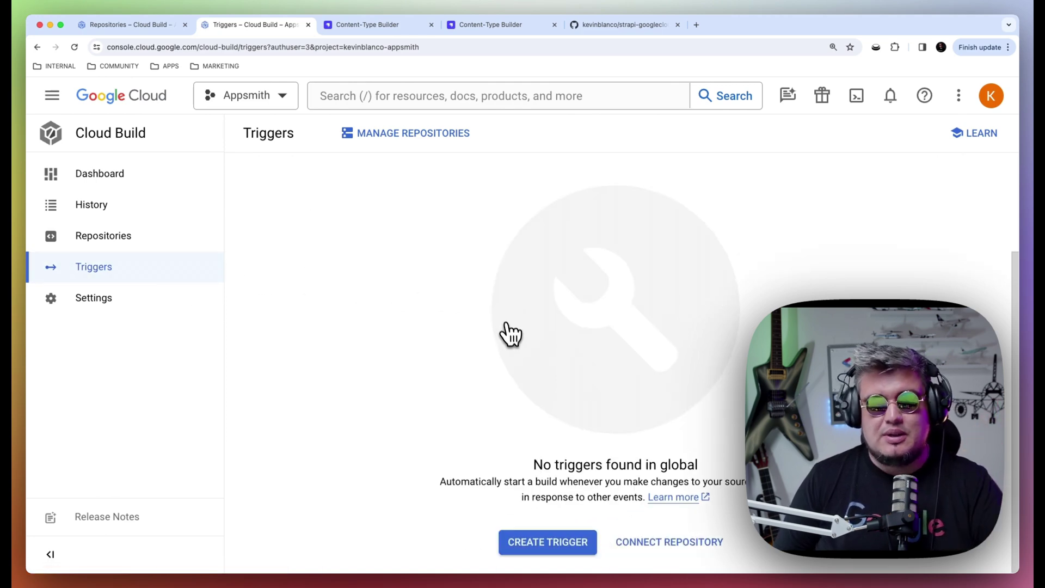
left_click(569, 555)
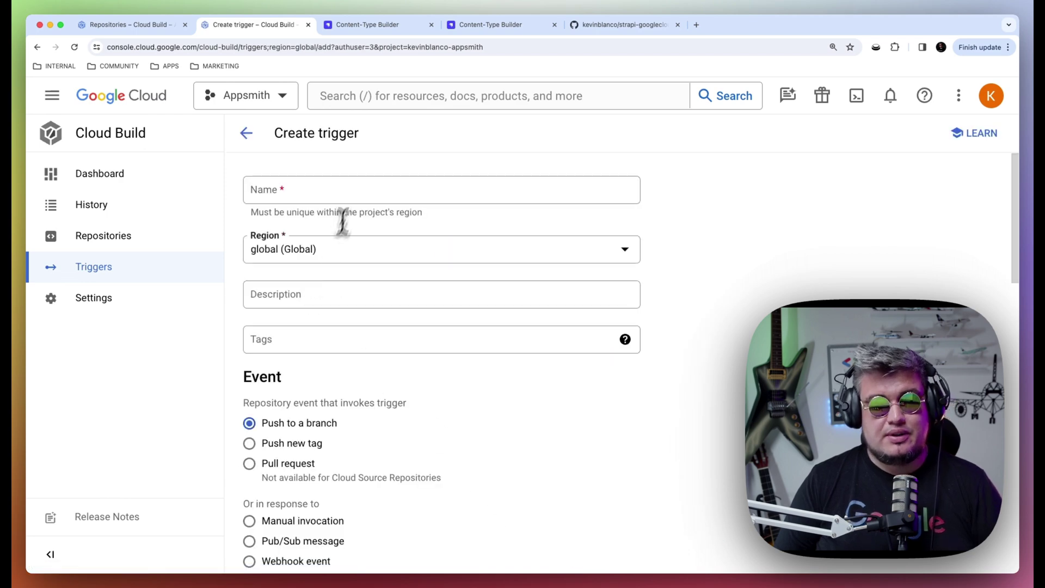
left_click(354, 192)
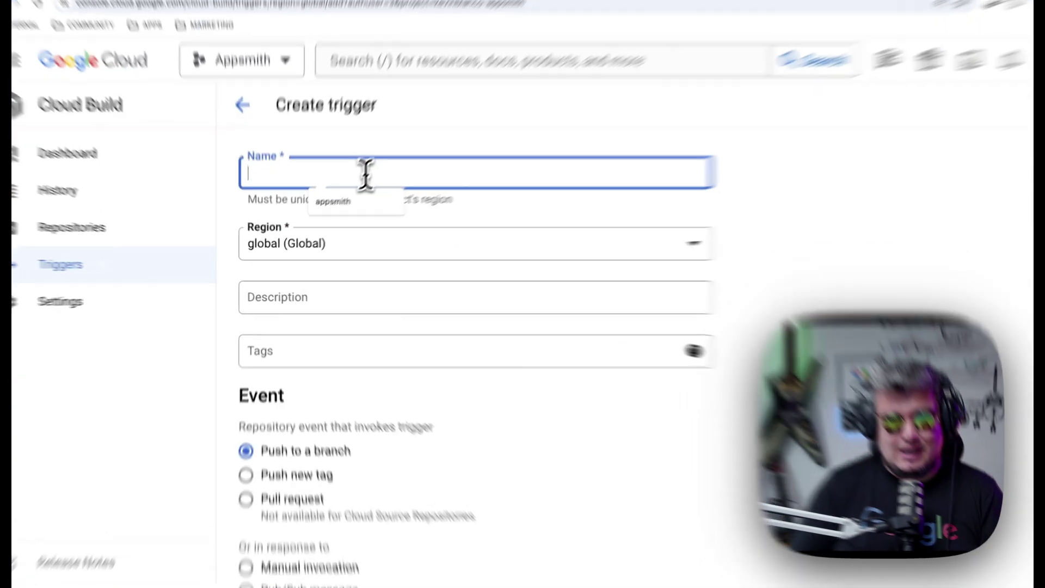
type("strapi-o")
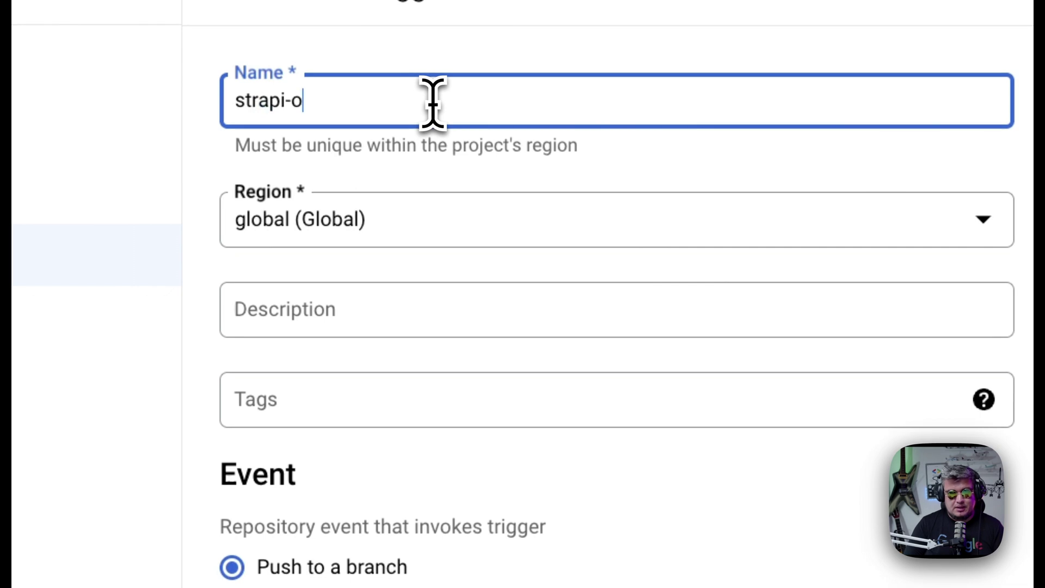
type("n-gcp")
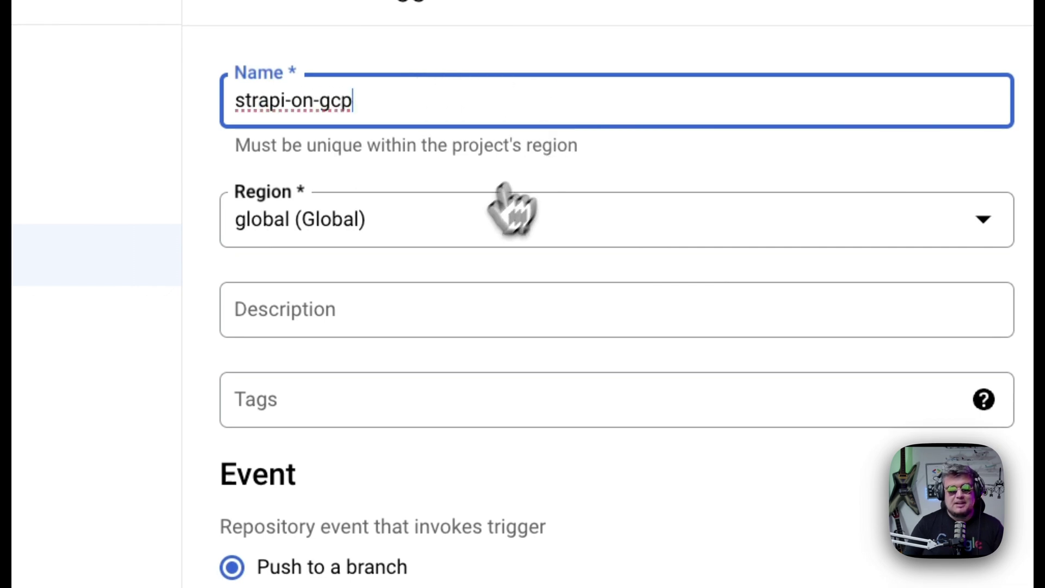
left_click(485, 215)
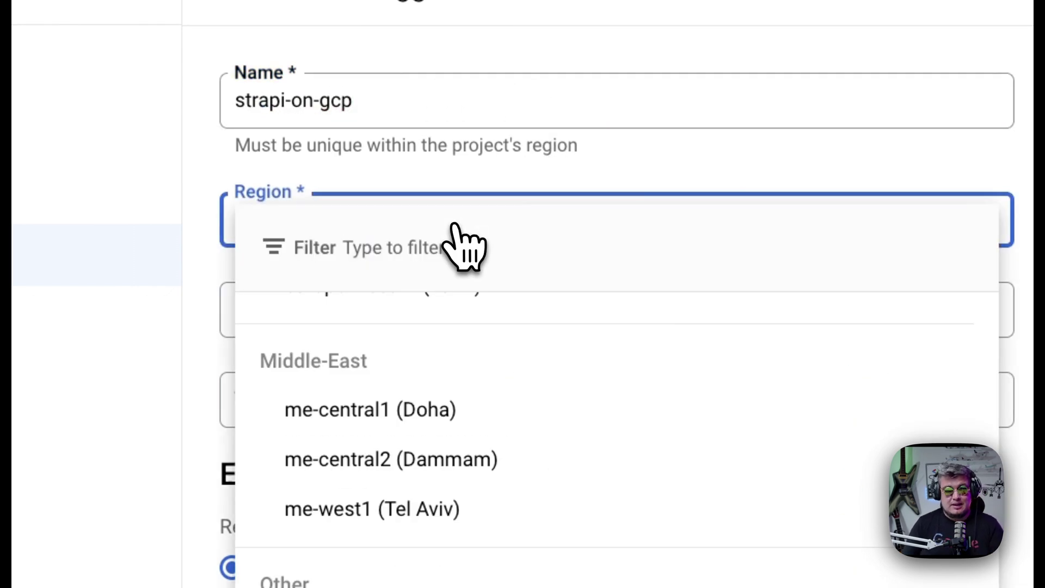
type("us-ce")
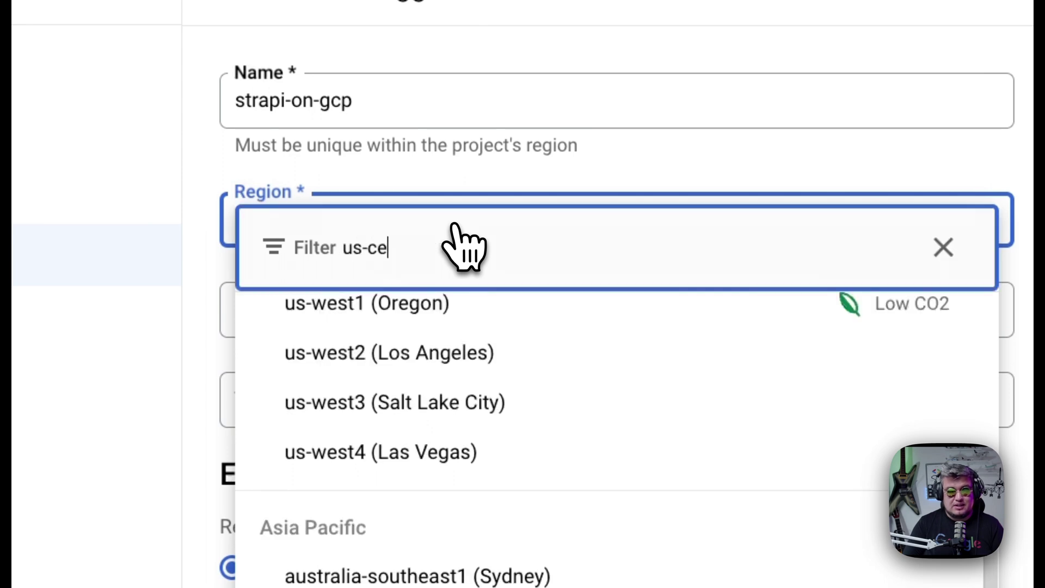
left_click(406, 362)
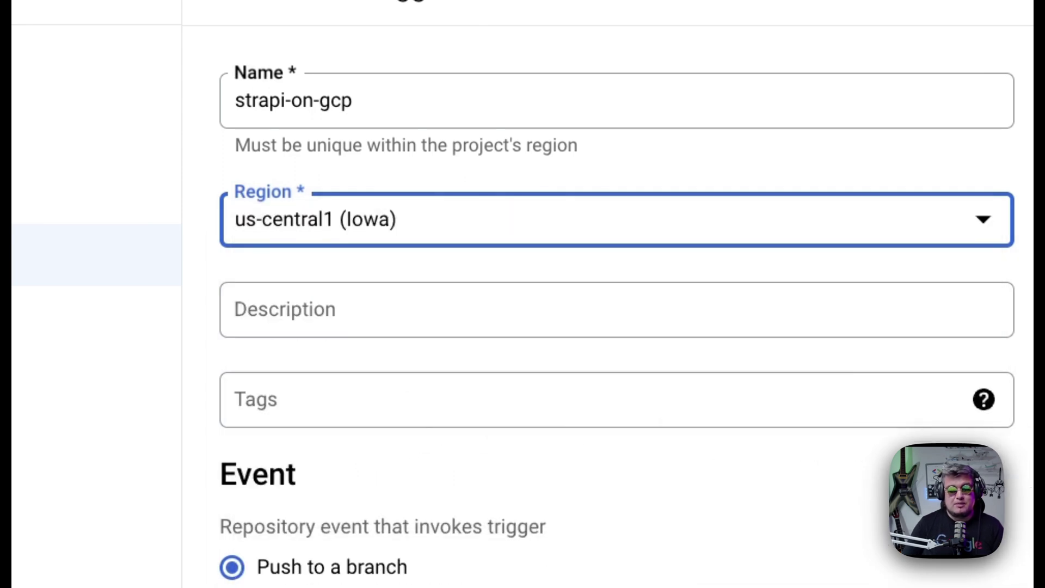
- Set the trigger's source to the linked 2nd gen strapi-googlecloud repository, keeping the push-to-branch event and the branch pattern ^master$
scroll(299, 345, "down", 3)
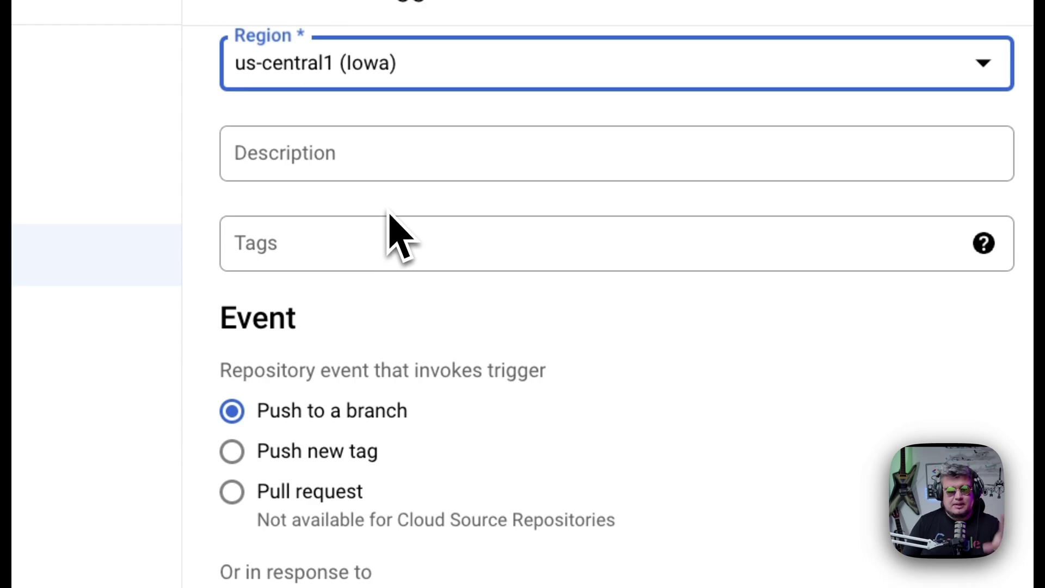
scroll(391, 250, "down", 3)
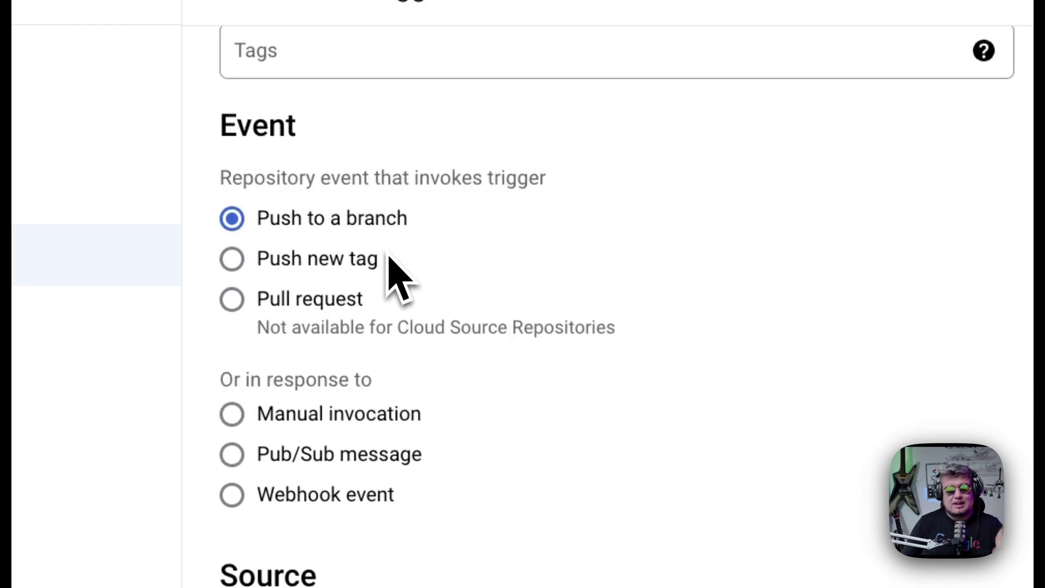
scroll(388, 255, "up", 1)
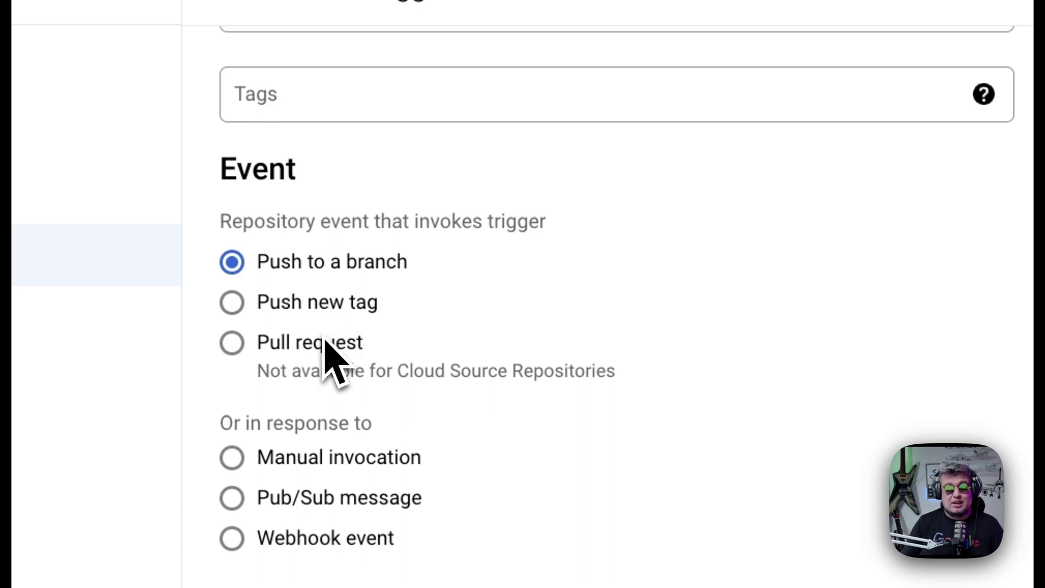
scroll(330, 354, "down", 3)
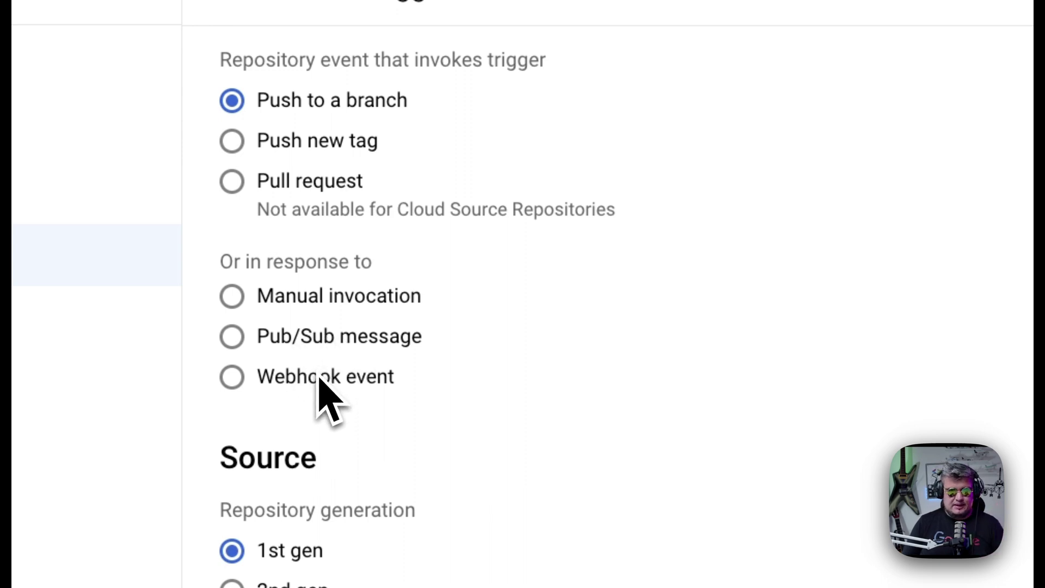
scroll(330, 401, "down", 10)
scroll(329, 400, "up", 2)
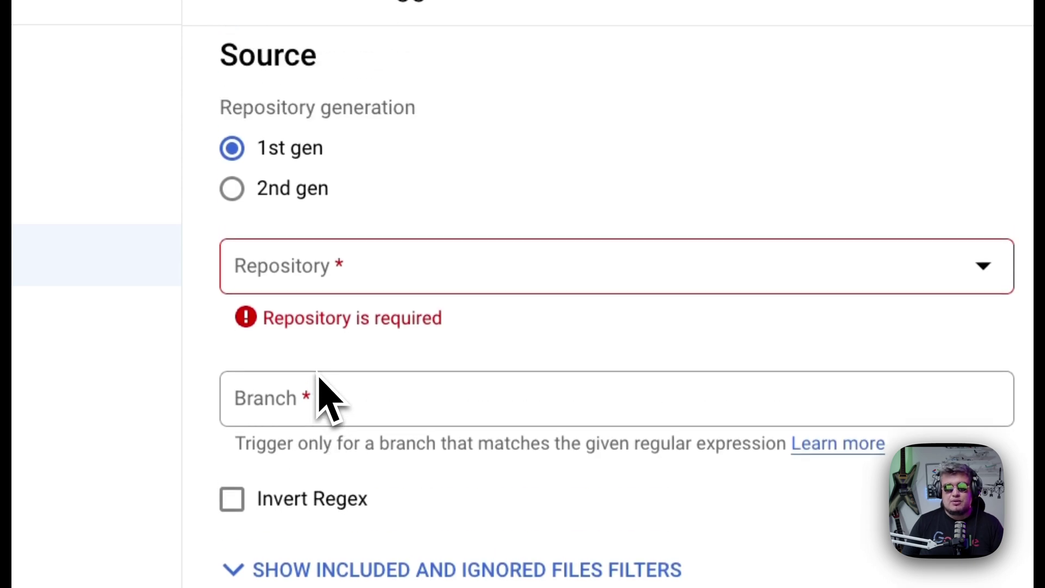
left_click(321, 195)
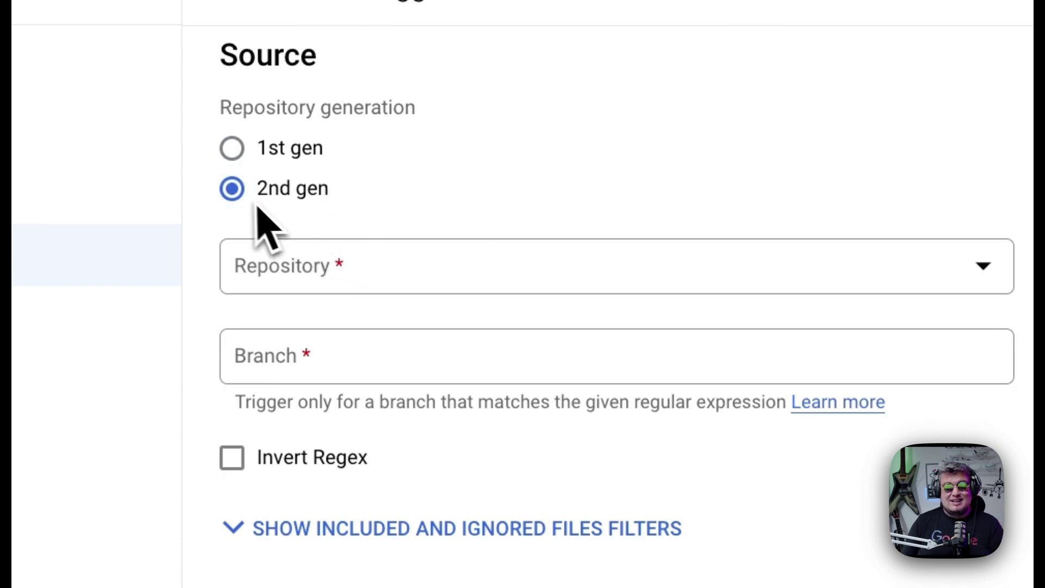
left_click(418, 263)
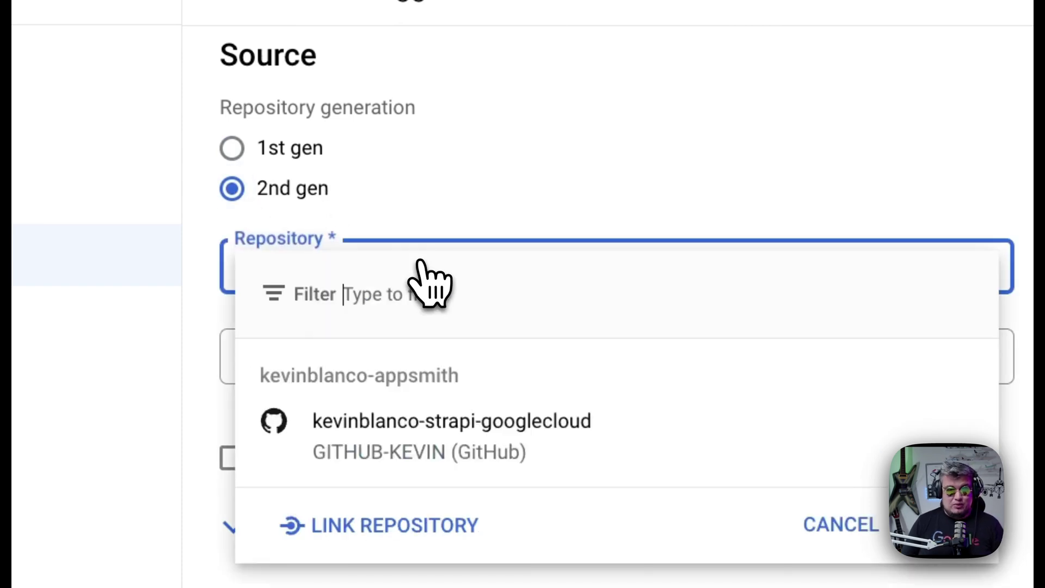
left_click(457, 462)
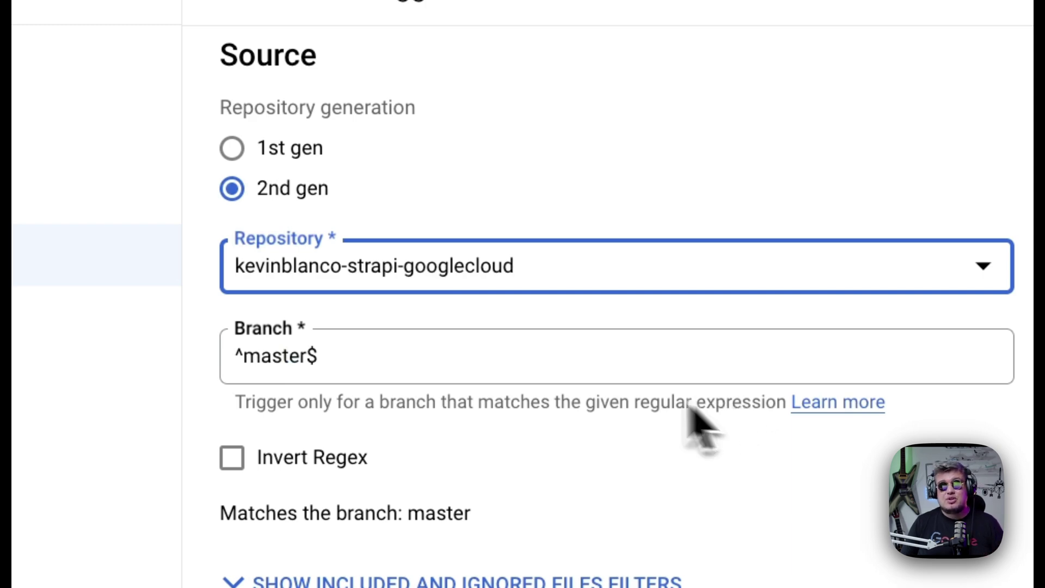
left_click(325, 359)
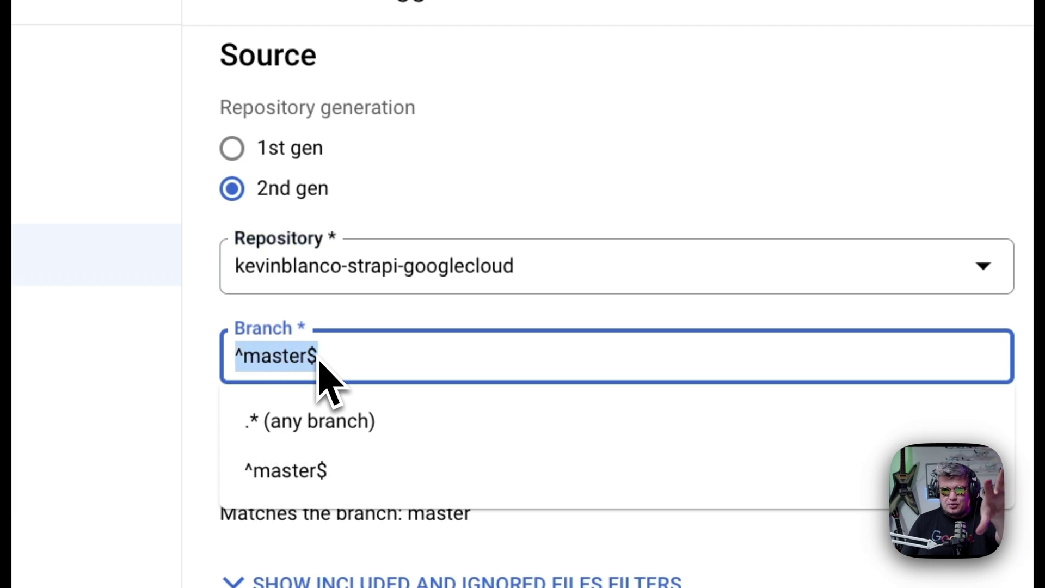
left_click(621, 227)
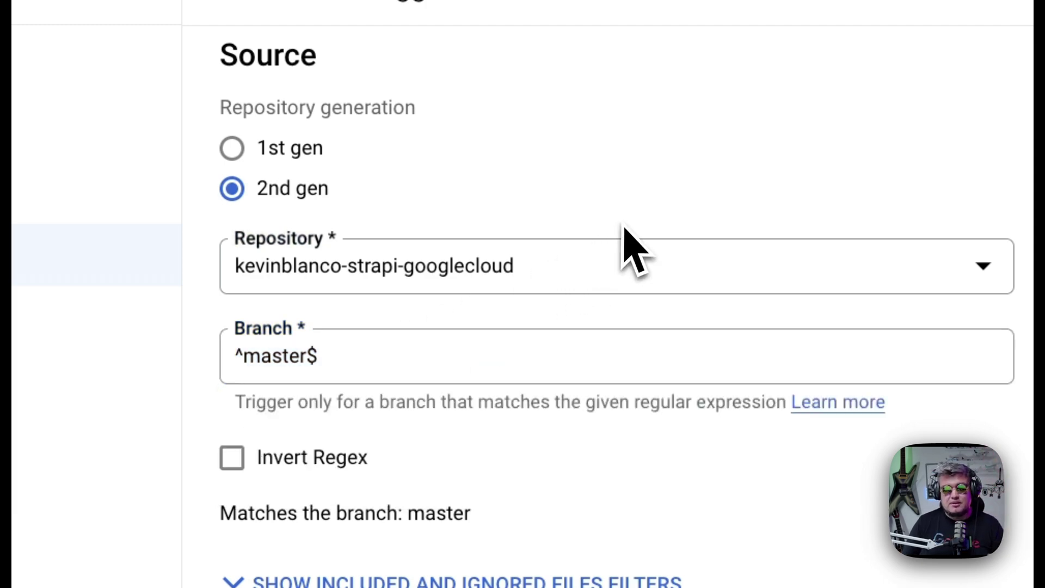
- Examine the trigger's build configuration settings, including what the Dockerfile and Buildpacks types offer
scroll(623, 229, "down", 5)
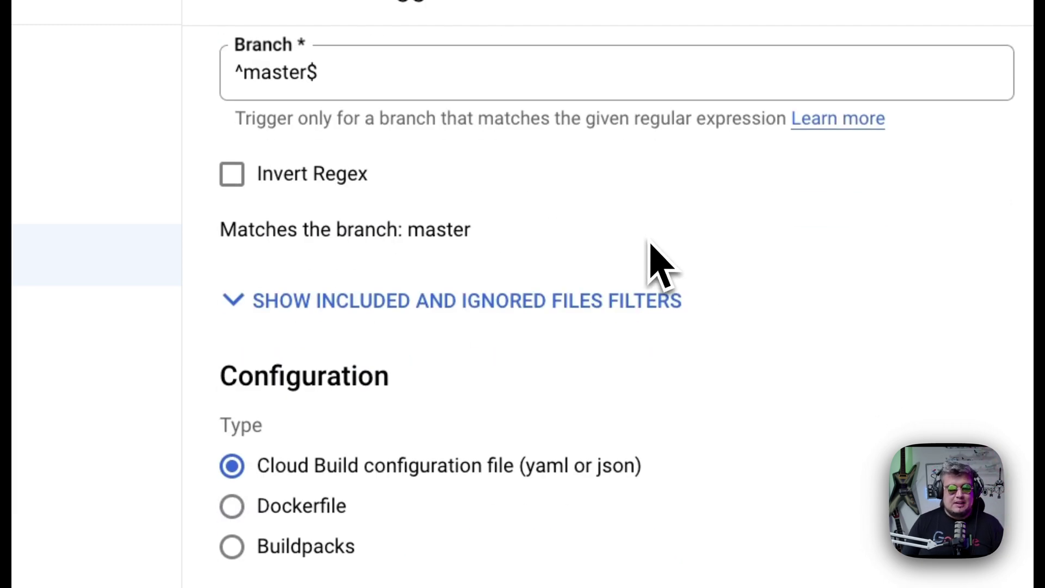
scroll(648, 245, "down", 5)
scroll(651, 247, "up", 1)
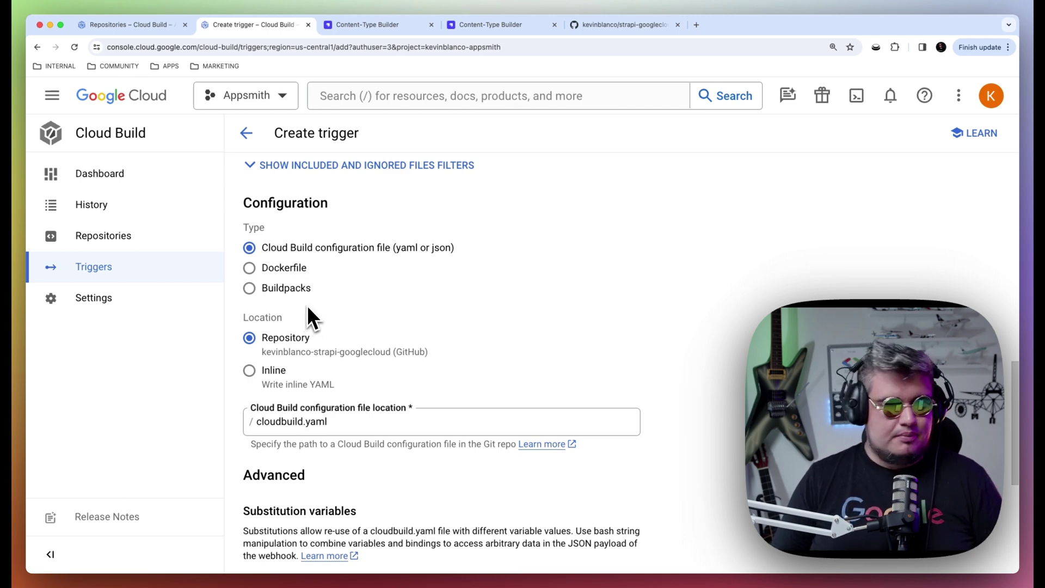
scroll(309, 309, "down", 3)
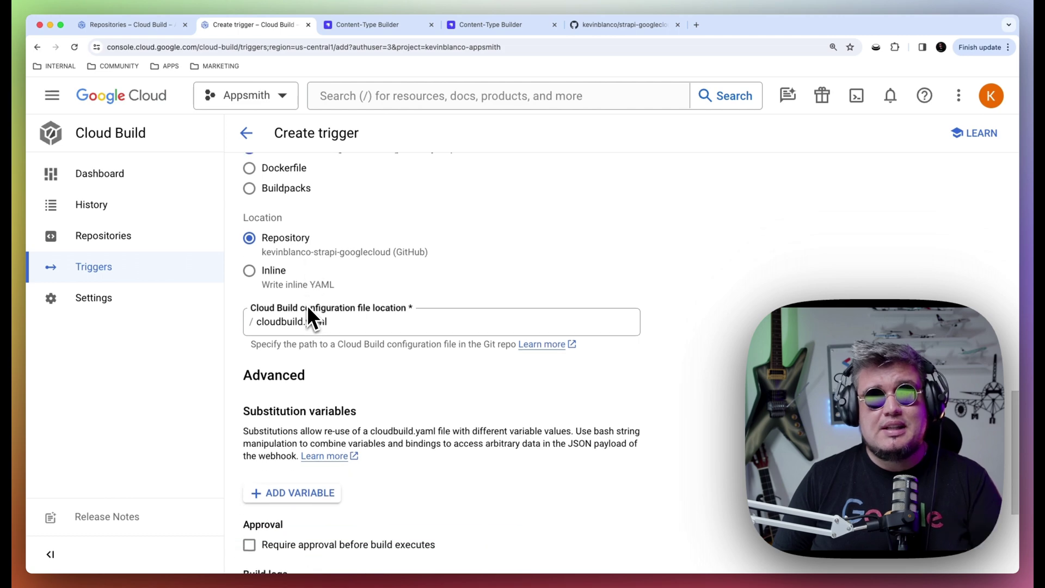
scroll(362, 261, "up", 2)
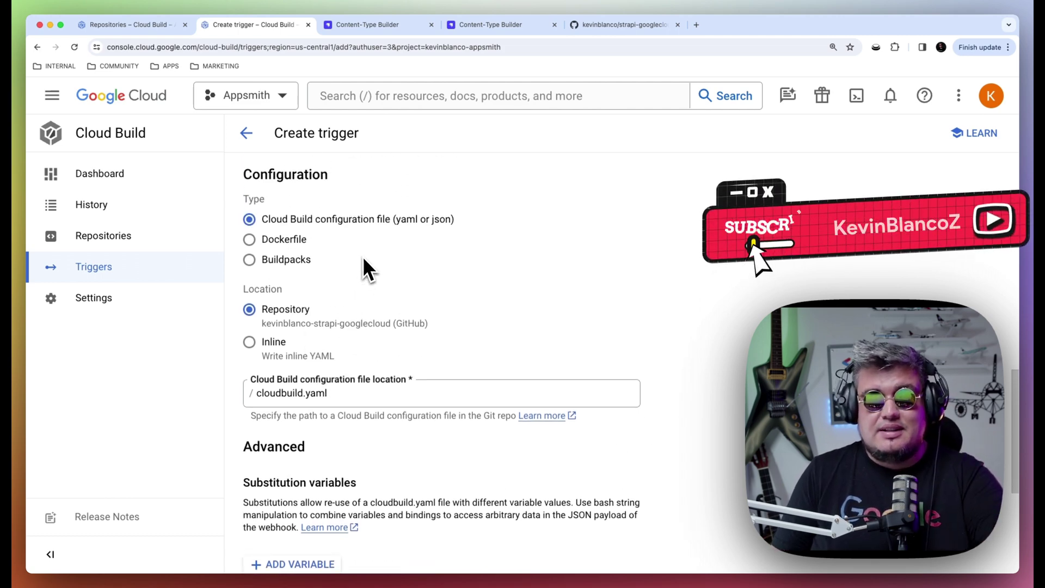
scroll(364, 260, "down", 2)
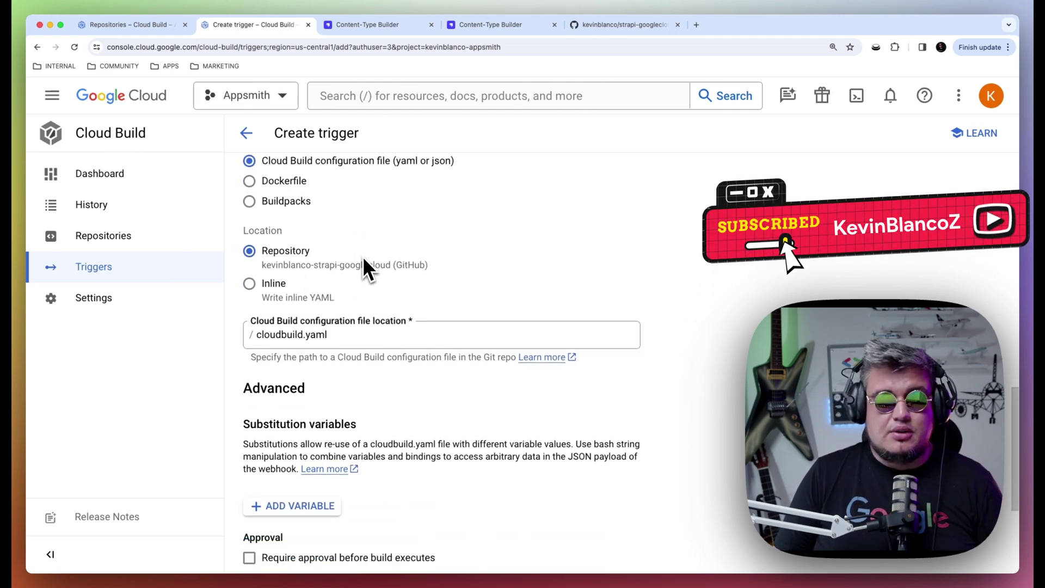
scroll(363, 260, "up", 1)
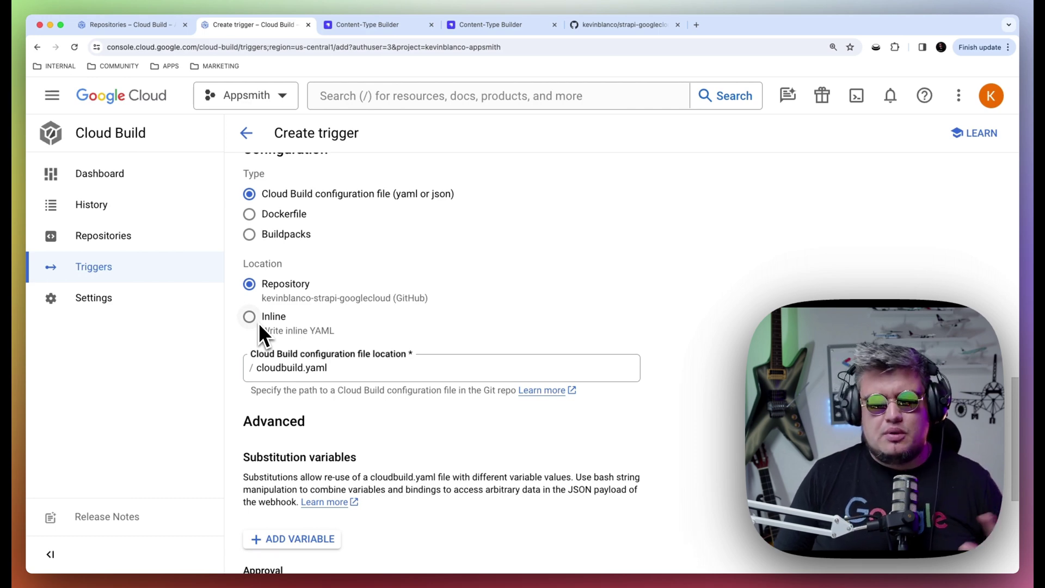
left_click(250, 215)
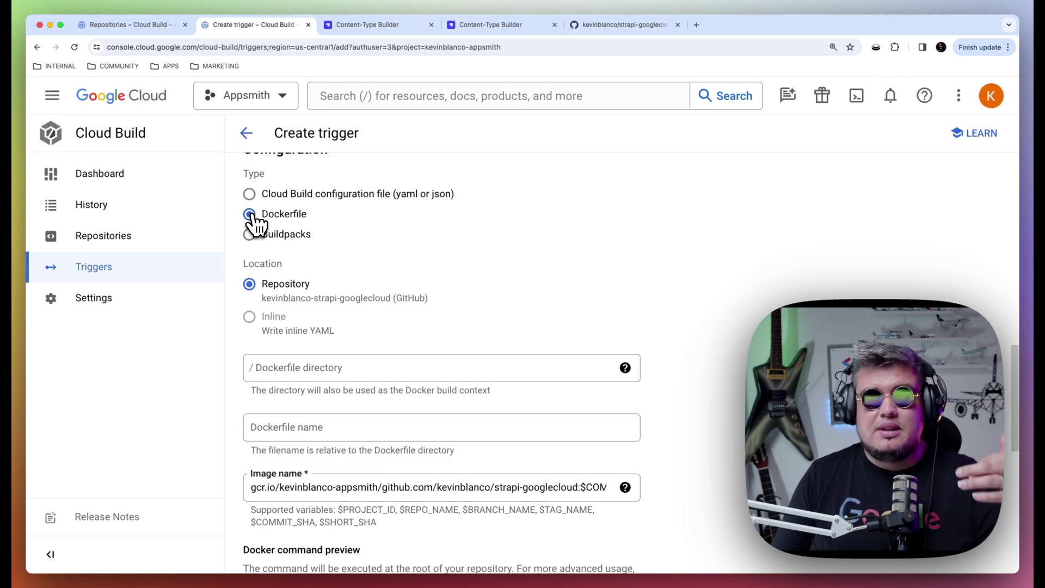
left_click(256, 236)
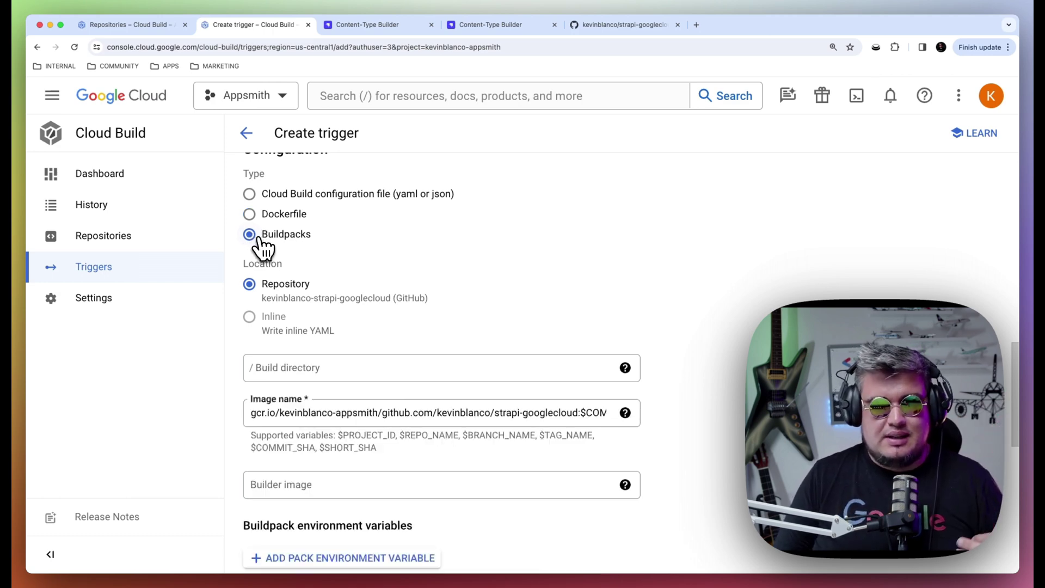
- Use a Cloud Build configuration file with inline location for the trigger and open the inline YAML editor
left_click(249, 194)
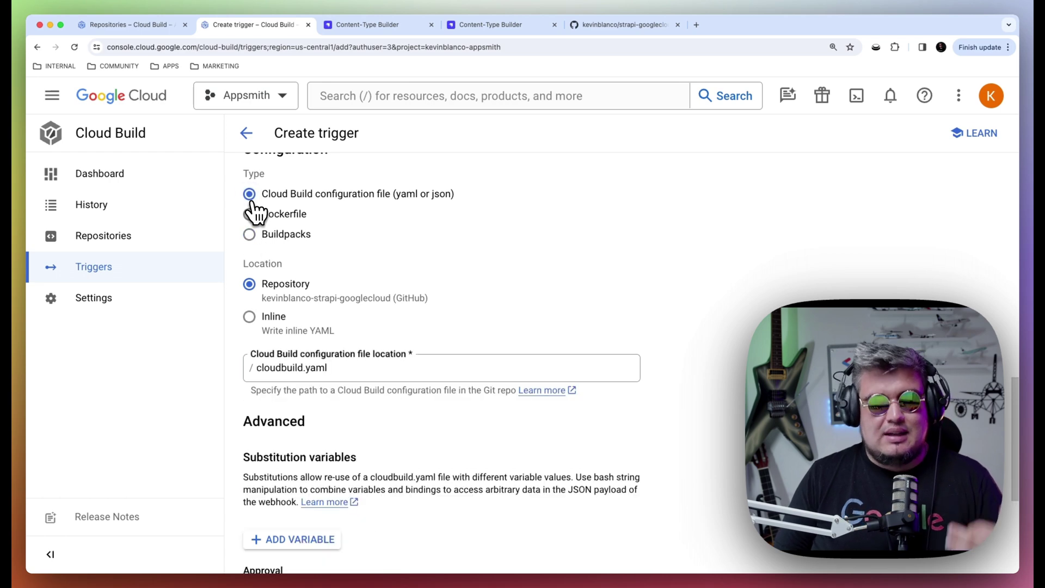
left_click(250, 317)
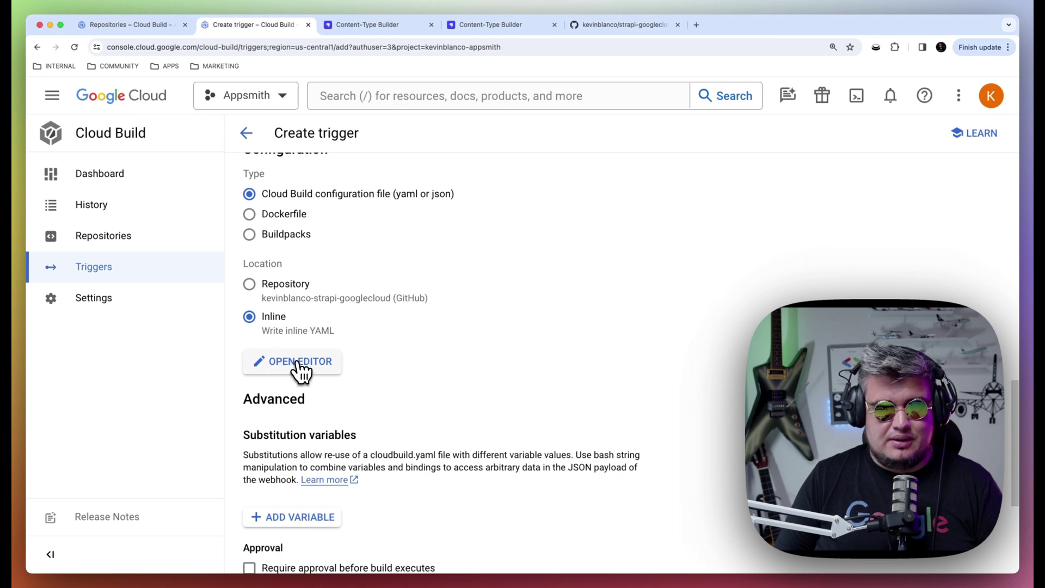
left_click(299, 363)
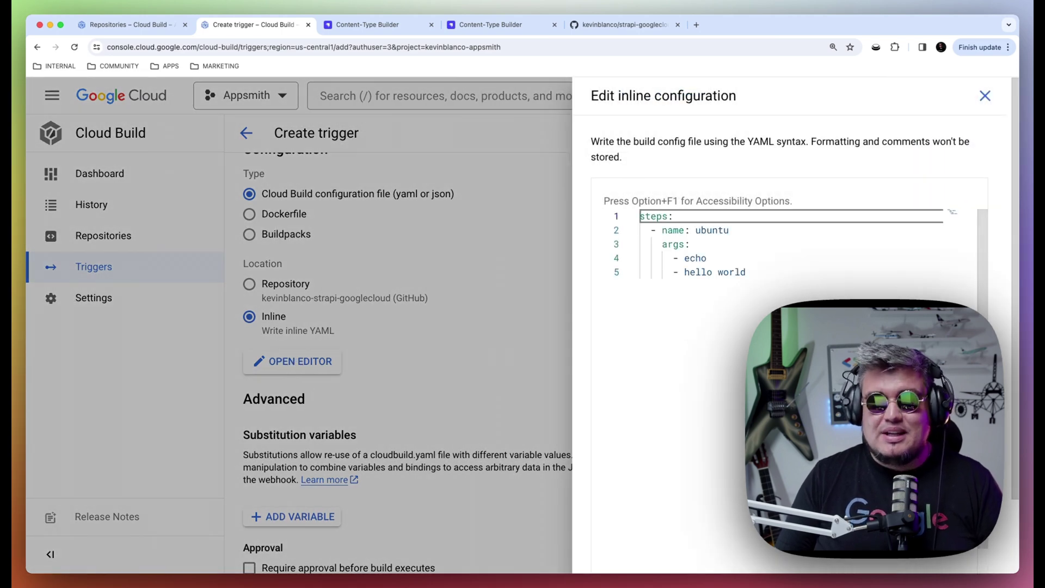
key("super+Tab")
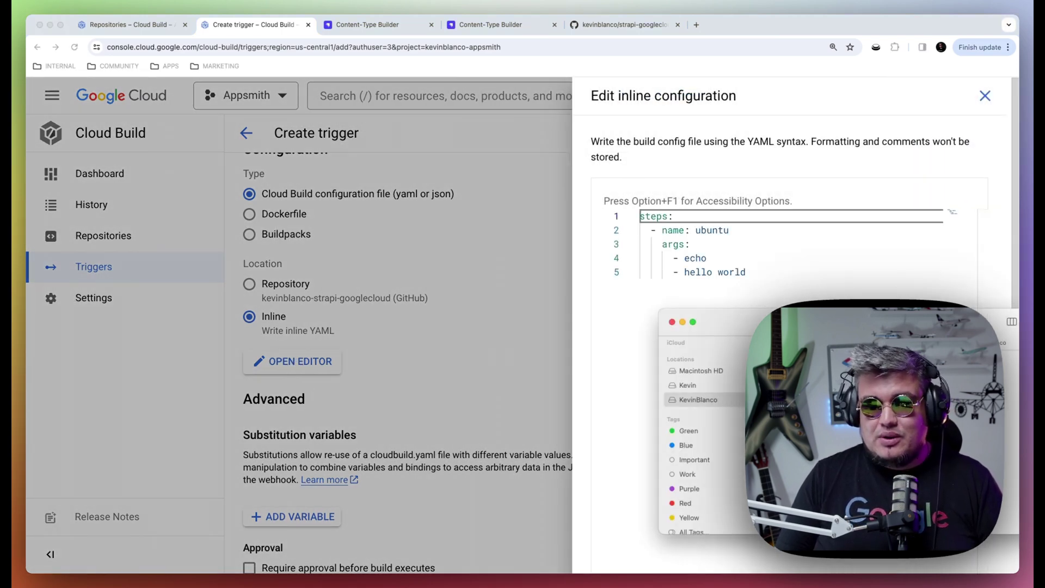
key("super+Tab")
key("super+Tab")
key("super+Tab")
key("super+Tab")
key("super+Tab")
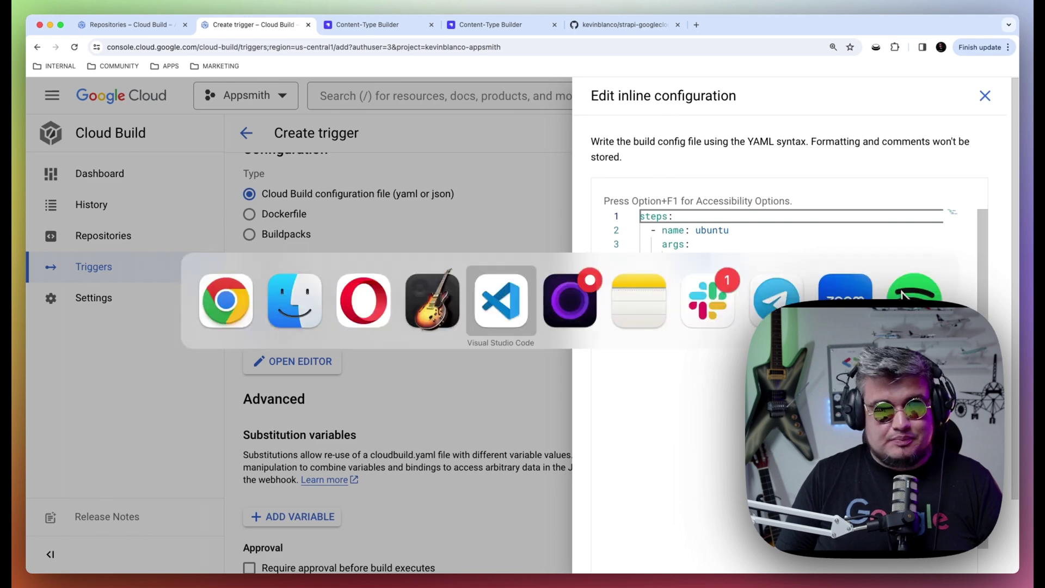
key("super+Tab")
key("Escape")
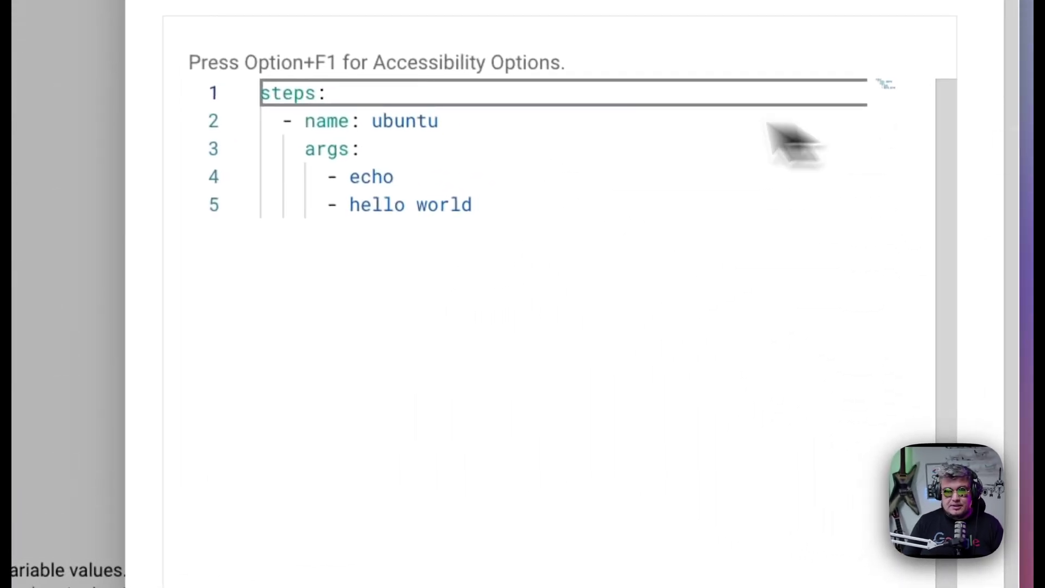
- Replace the inline YAML with a gcr.io/google.com/cloudsdktool/cloud-sdk bash step running gcloud on app.yaml, timeout 1600s and CLOUD_LOGGING_ONLY logging, and finish editing
left_click(578, 149)
key("super+a")
key("super+v")
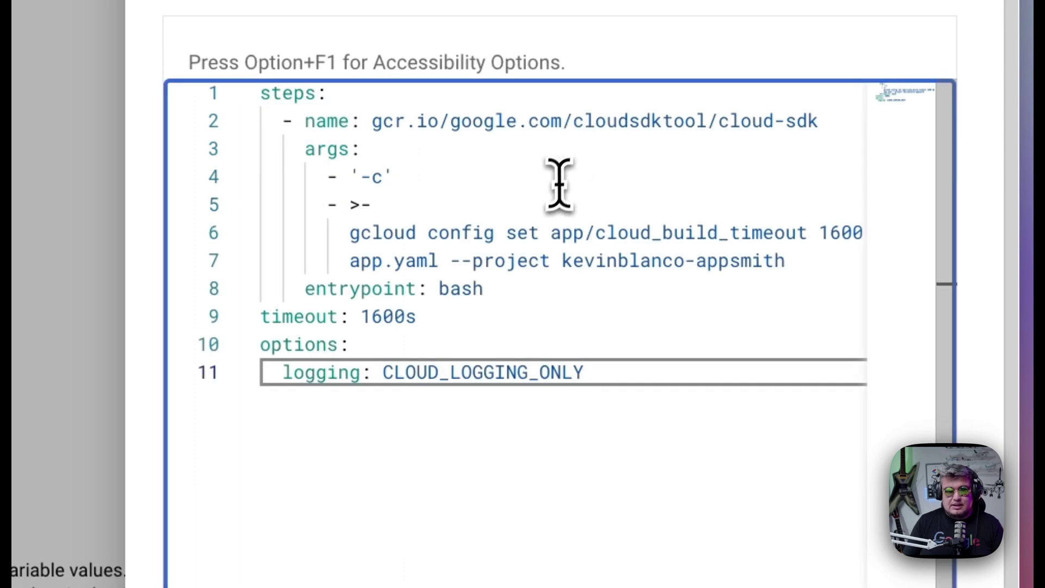
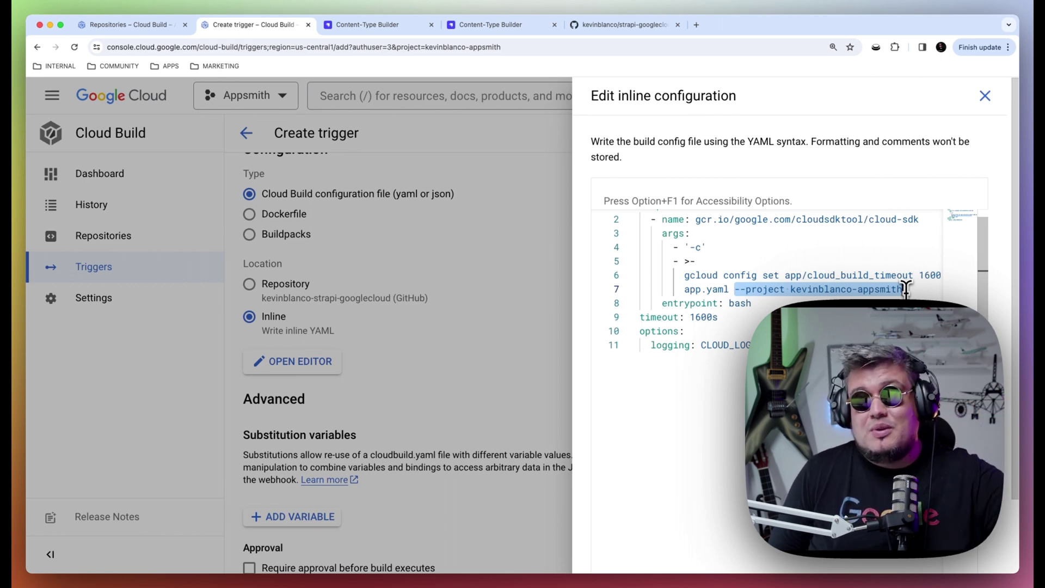
scroll(852, 273, "down", 1)
scroll(852, 273, "down", 5)
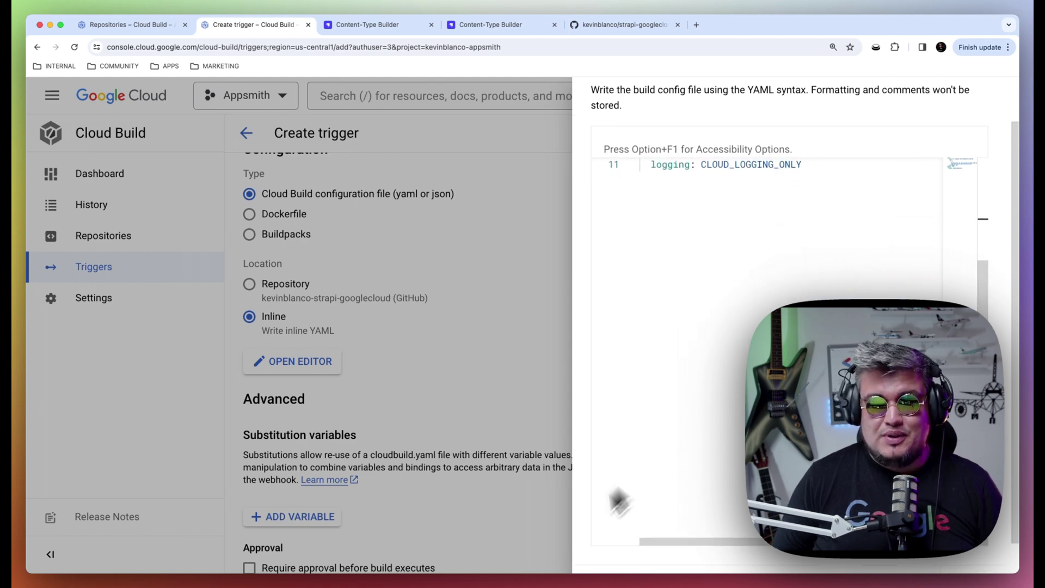
scroll(593, 560, "down", 3)
left_click(612, 552)
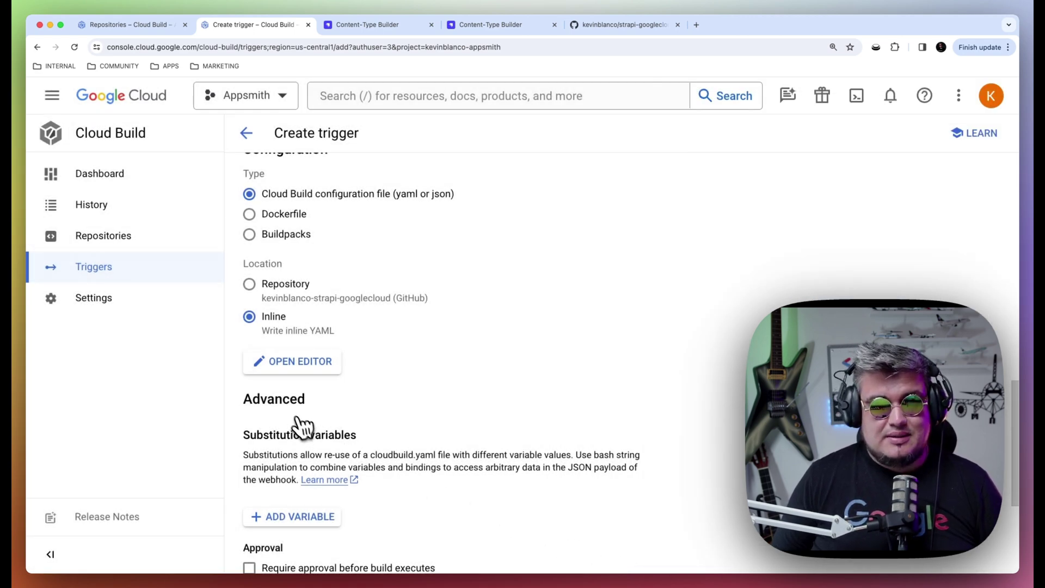
- Assign the project's appspot service account to the trigger, leave approval and GitHub build logs off, and create the trigger
scroll(359, 412, "down", 3)
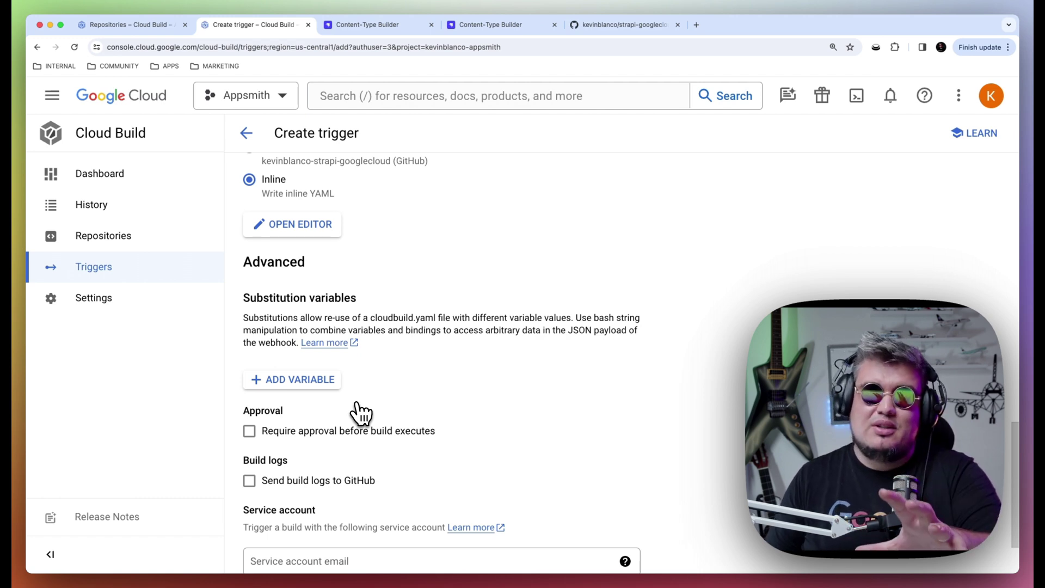
scroll(361, 414, "down", 3)
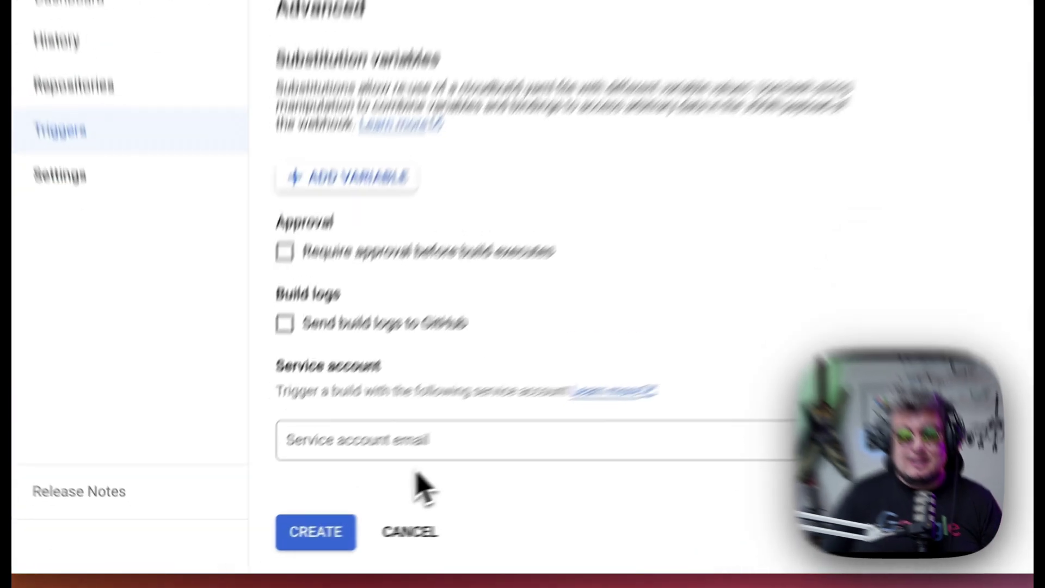
left_click(353, 485)
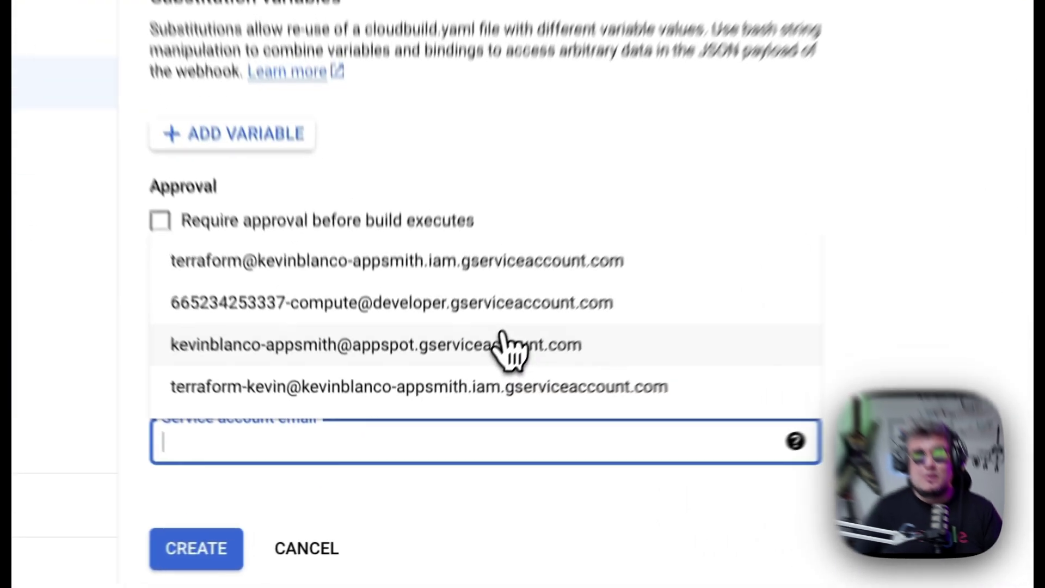
left_click(505, 346)
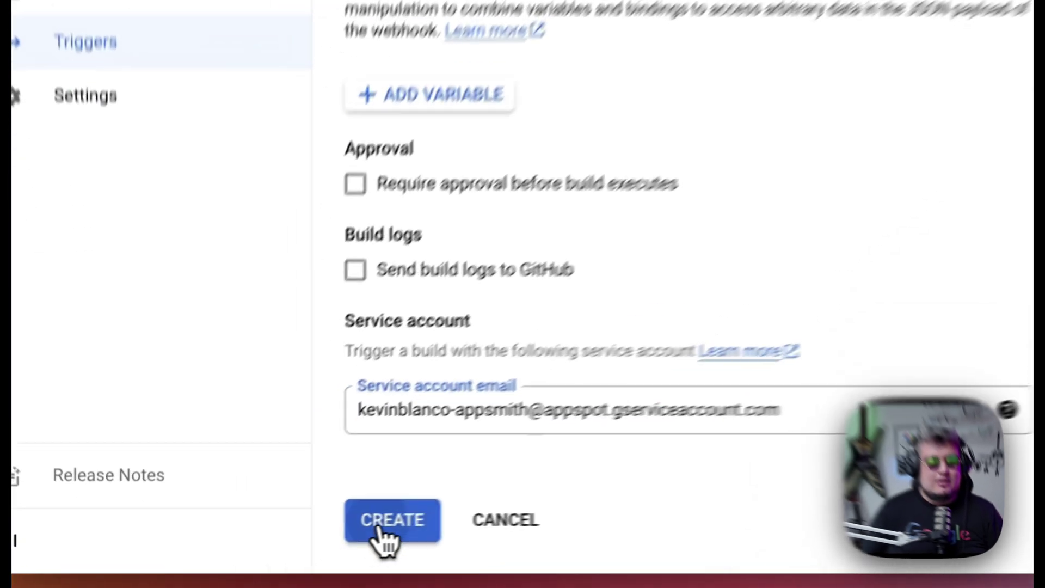
left_click(270, 544)
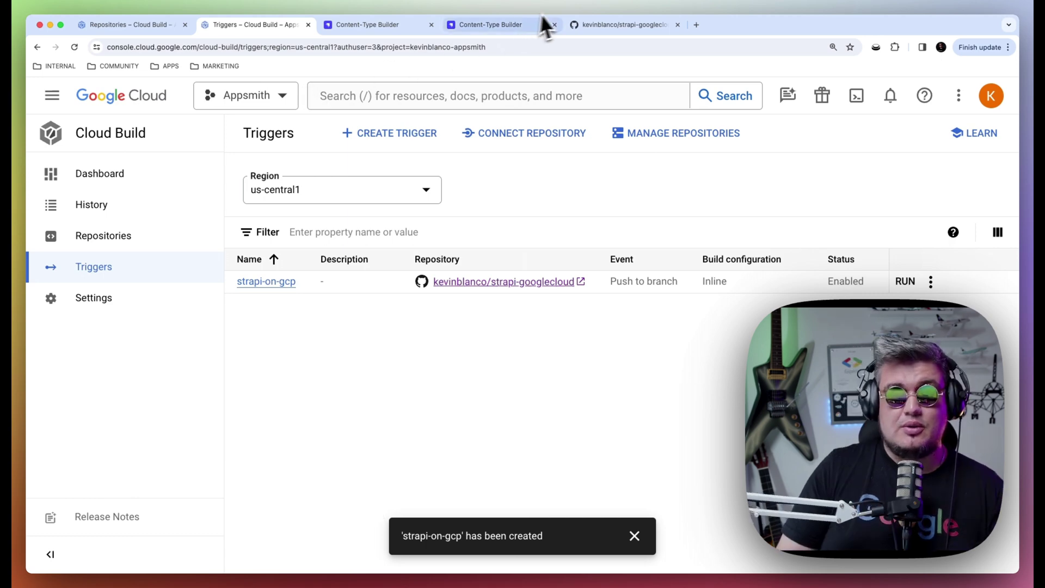
- Compare the collection types in the local Strapi Content-Type Builder with those in the deployed App Engine instance
left_click(497, 23)
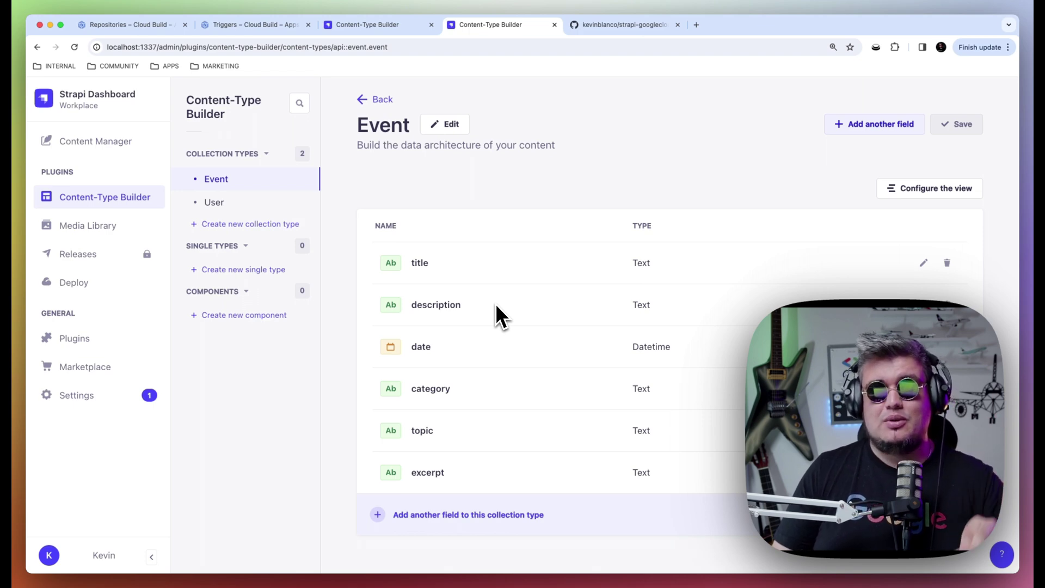
left_click(395, 28)
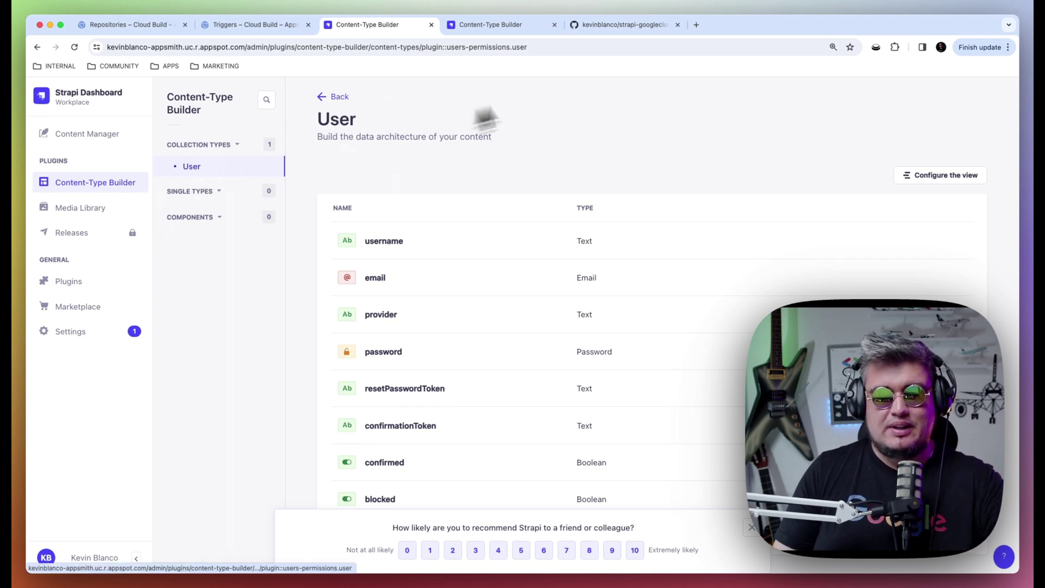
left_click(501, 27)
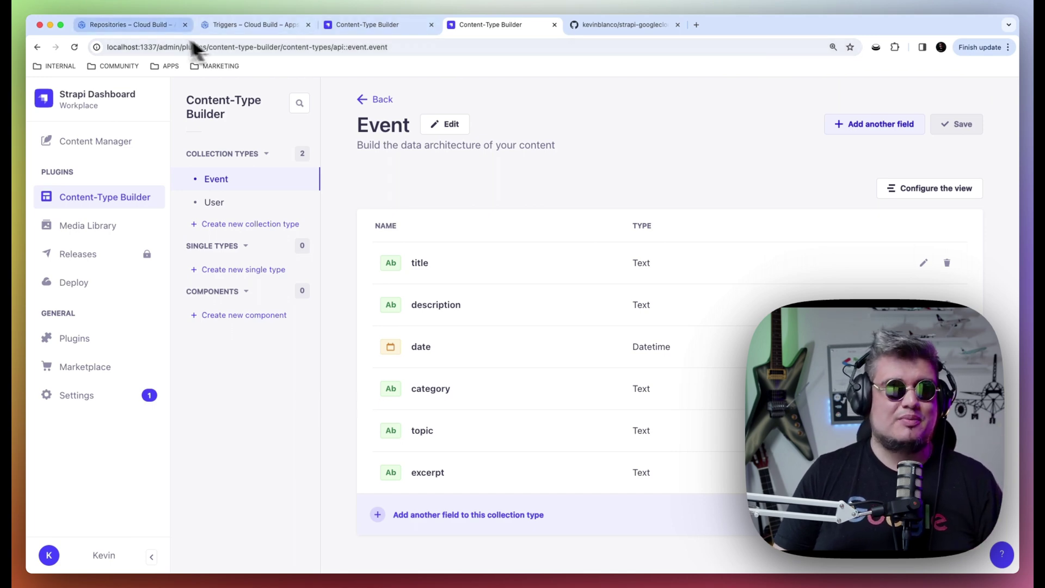
- Switch to the Visual Studio Code terminal and push the commit with git push origin master, entering the SSH key passphrase
left_click(250, 25)
key("super+Tab")
key("super+Tab")
key("super+Tab")
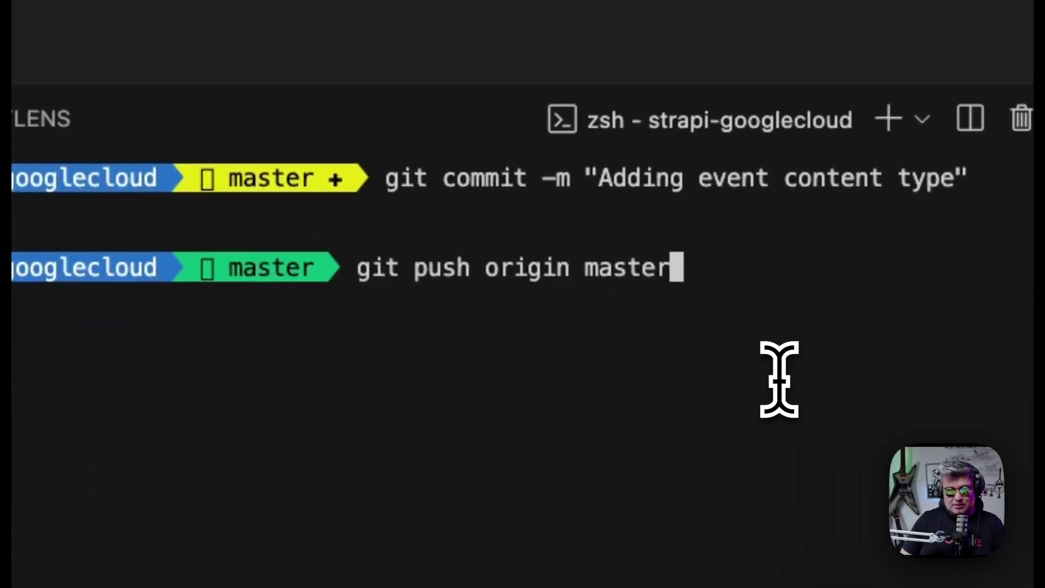
key("Return")
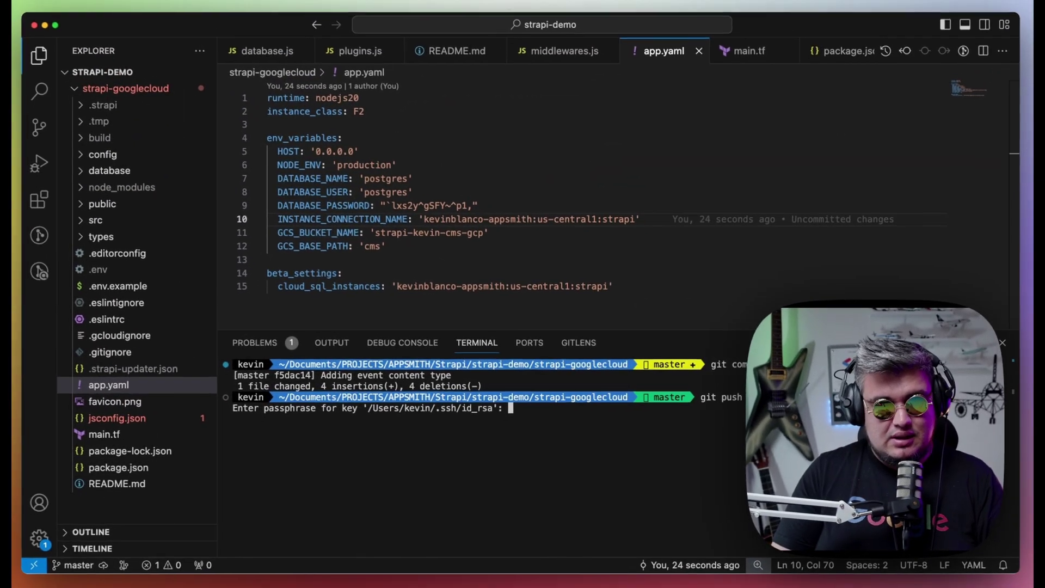
key("Return")
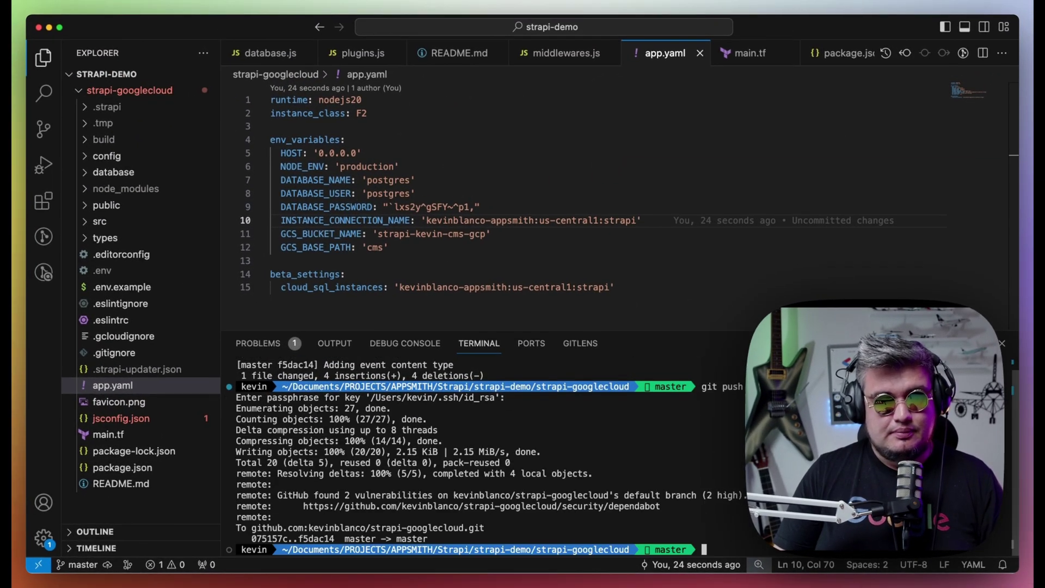
- Return to Chrome and check the latest commit and its build status in the strapi-googlecloud repository on GitHub
key("super+Tab")
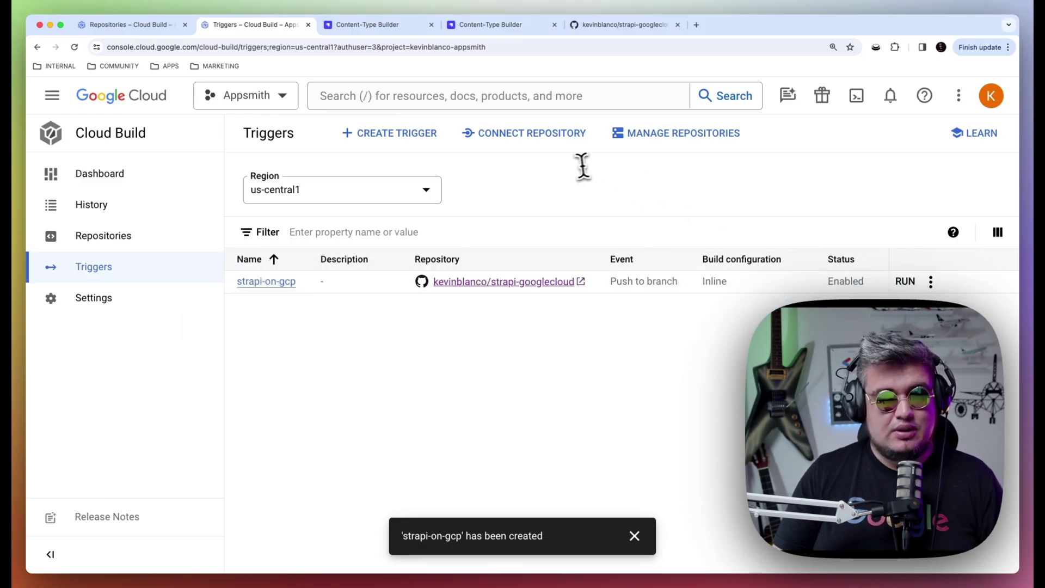
left_click(642, 27)
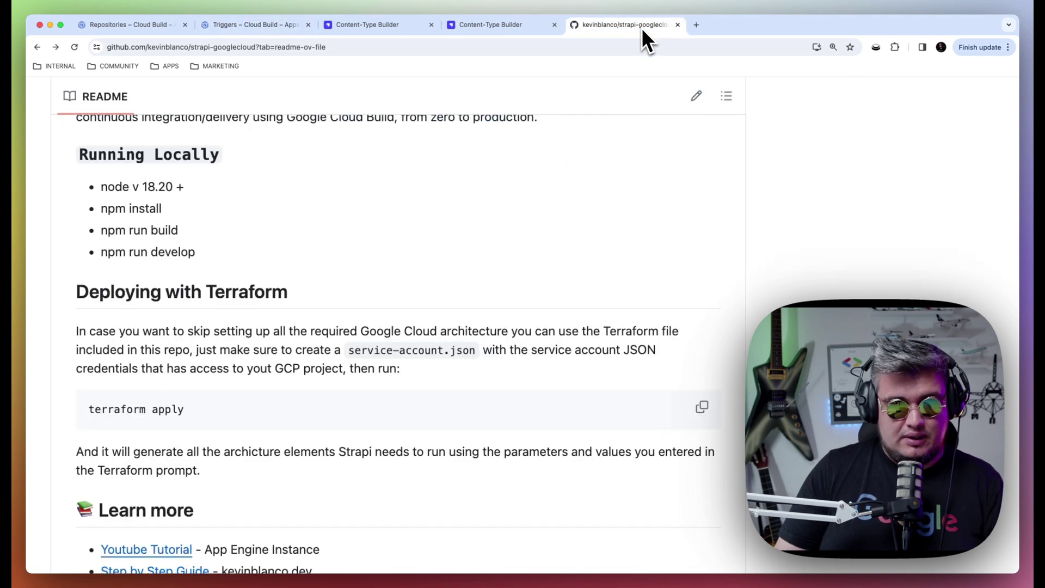
scroll(399, 234, "up", 9)
scroll(399, 234, "down", 3)
scroll(400, 234, "up", 4)
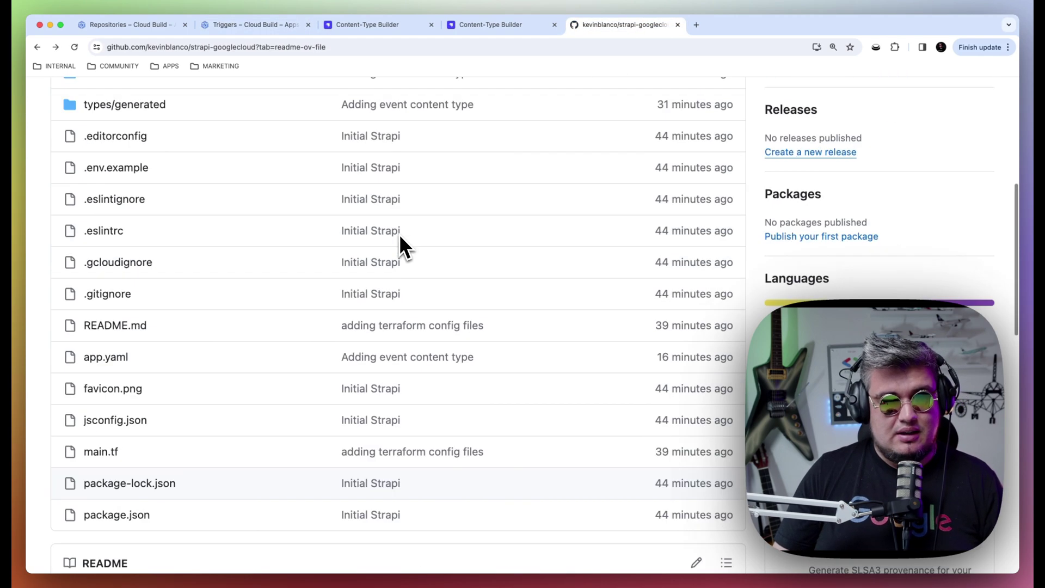
scroll(400, 234, "up", 5)
mouse_move(218, 287)
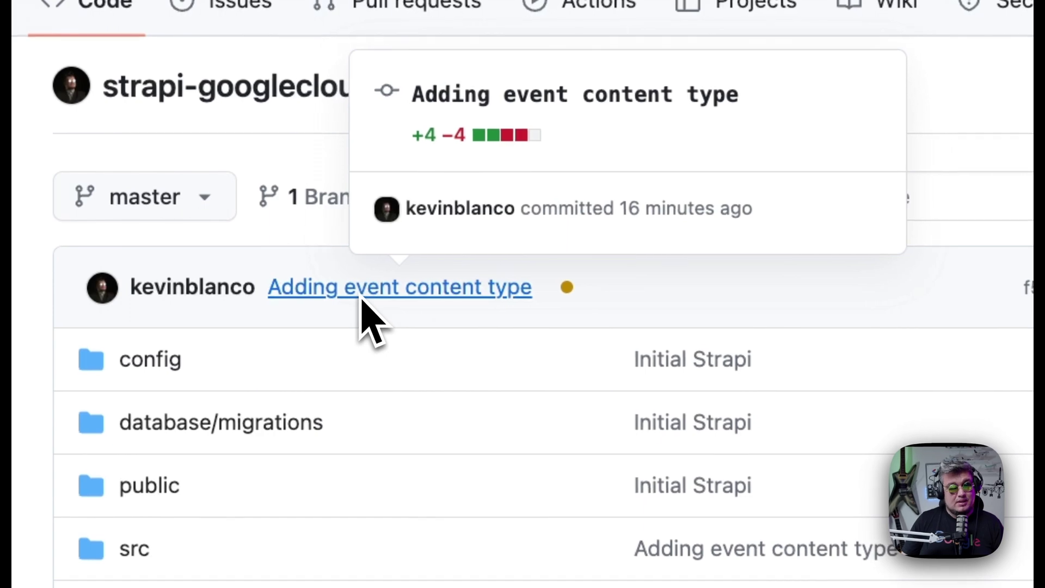
mouse_move(569, 294)
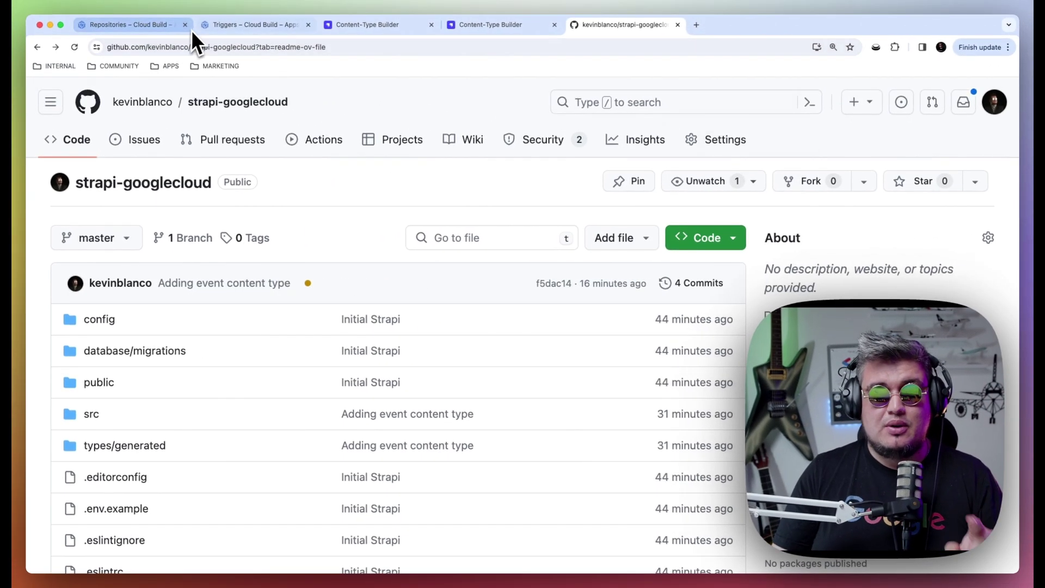
- Check the strapi-on-gcp build on the Cloud Build dashboard and open the build history
left_click(233, 26)
left_click(137, 173)
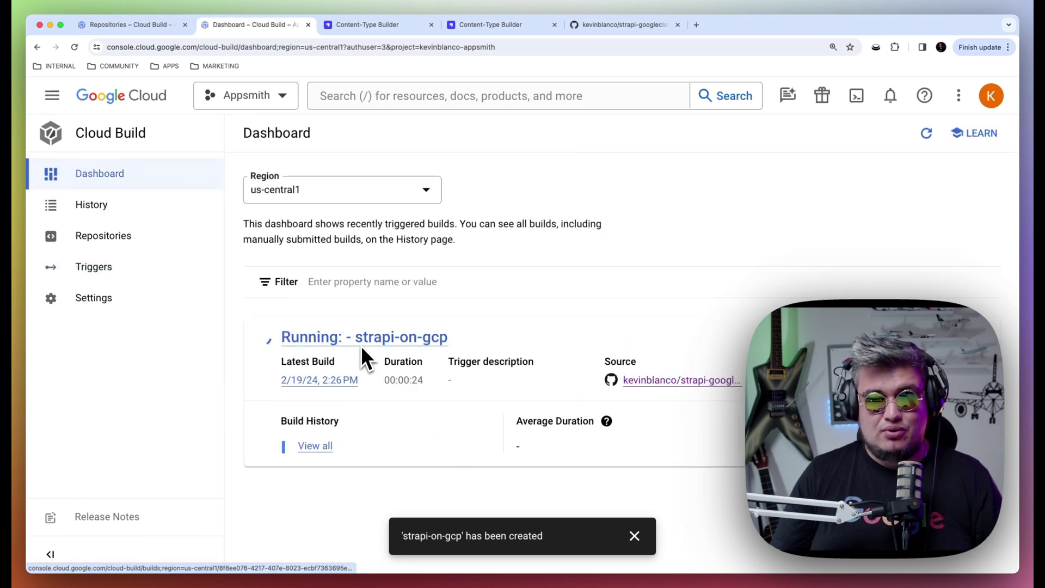
left_click(101, 213)
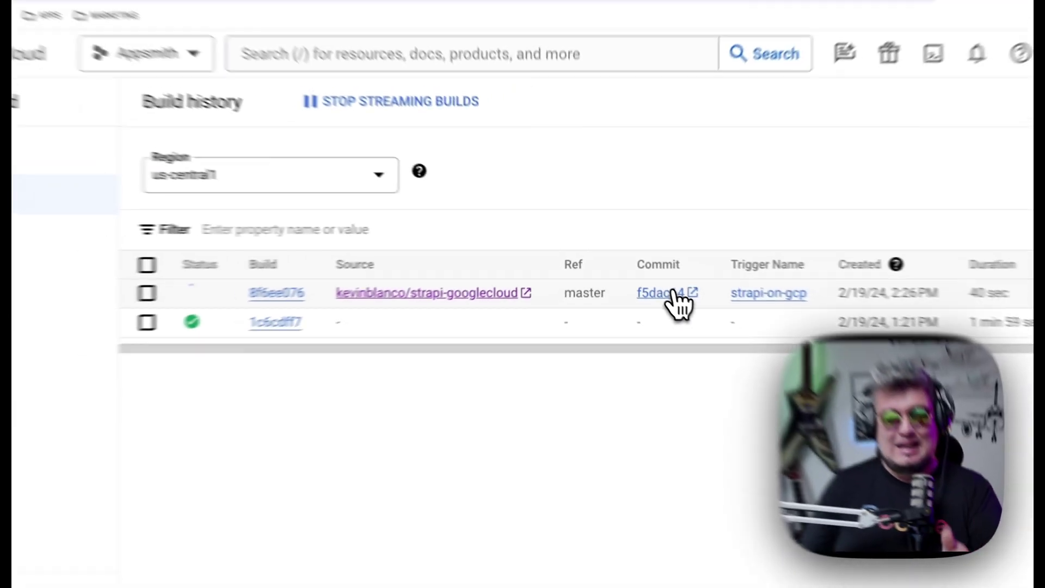
- Inspect the GitHub commit behind the strapi-on-gcp build and return to the build history
left_click(718, 320)
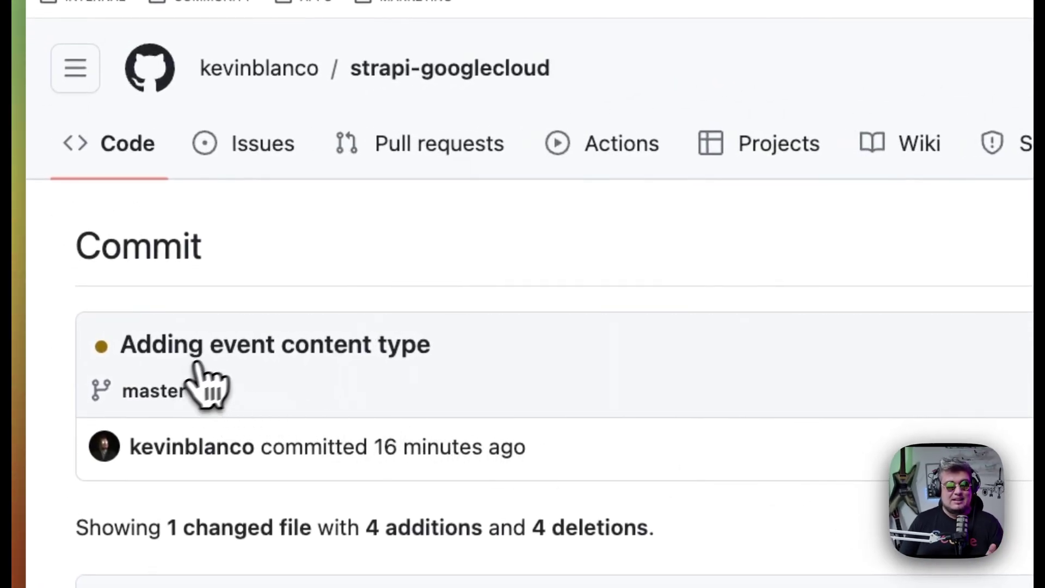
left_click_drag(430, 354, 104, 348)
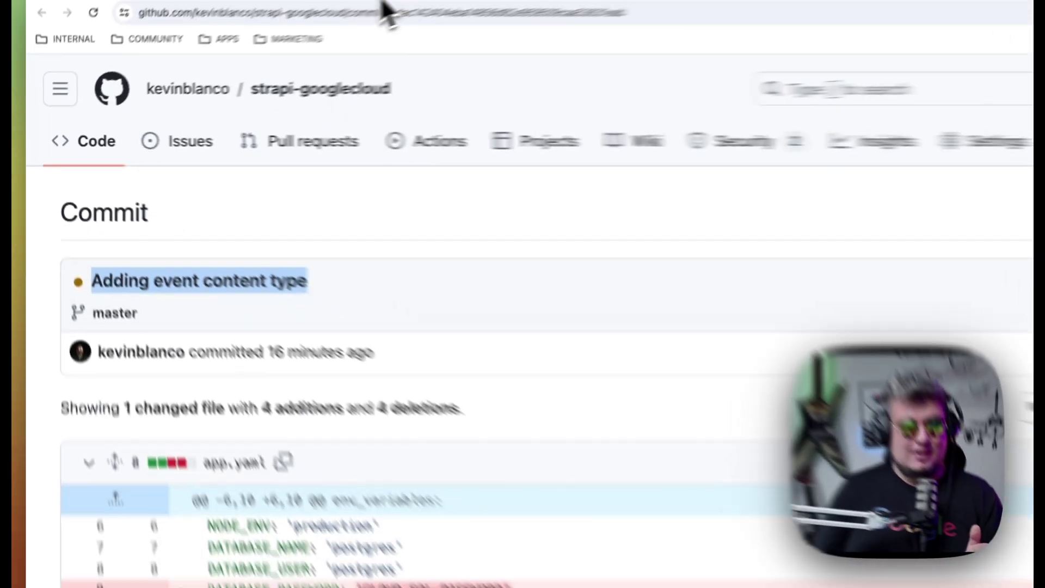
left_click(261, 20)
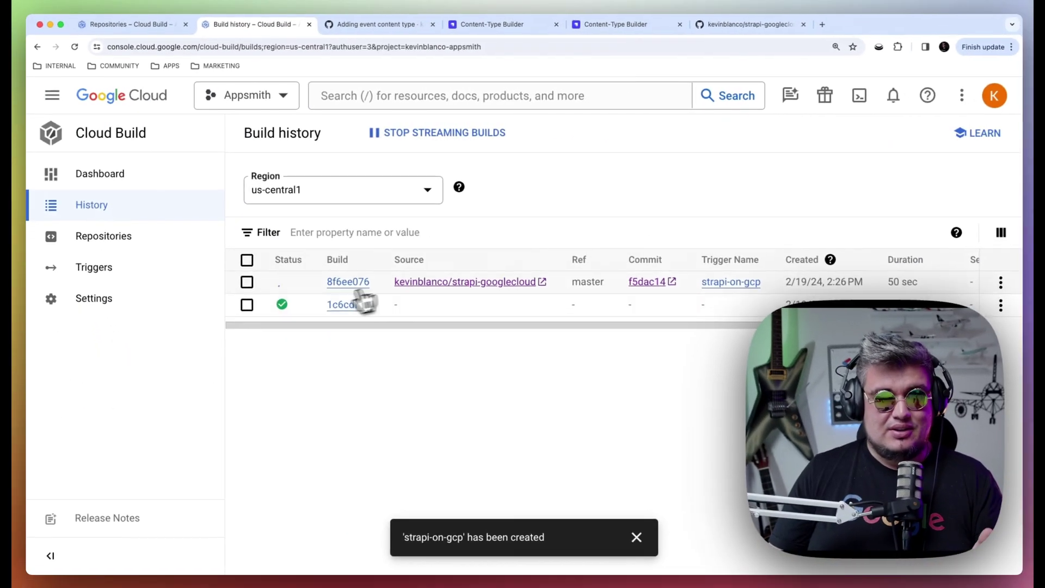
- Open the details of the strapi-on-gcp build, dismiss the notification, and examine the streaming build log through to its newest entries
left_click(358, 287)
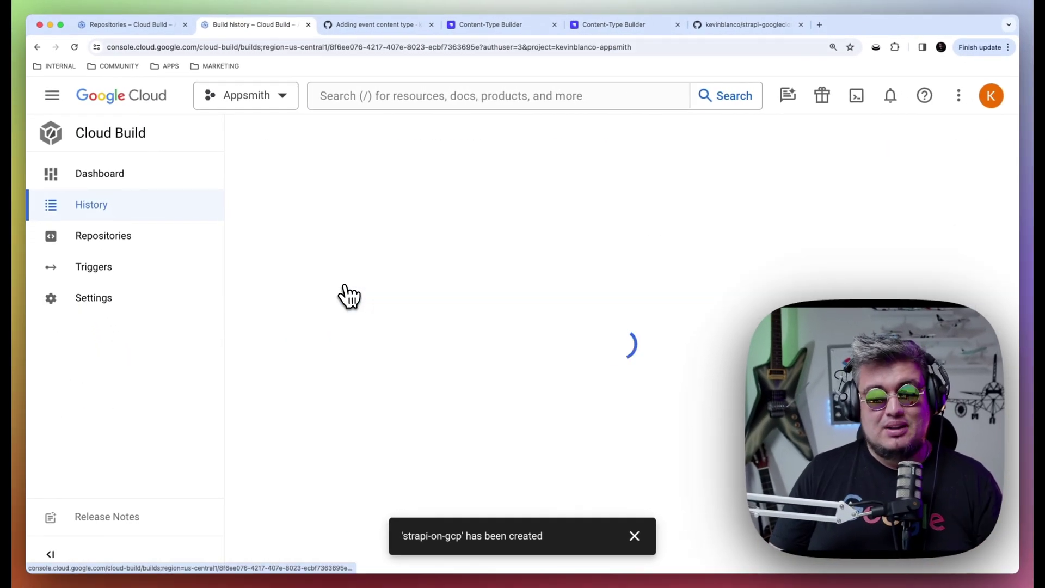
left_click(635, 535)
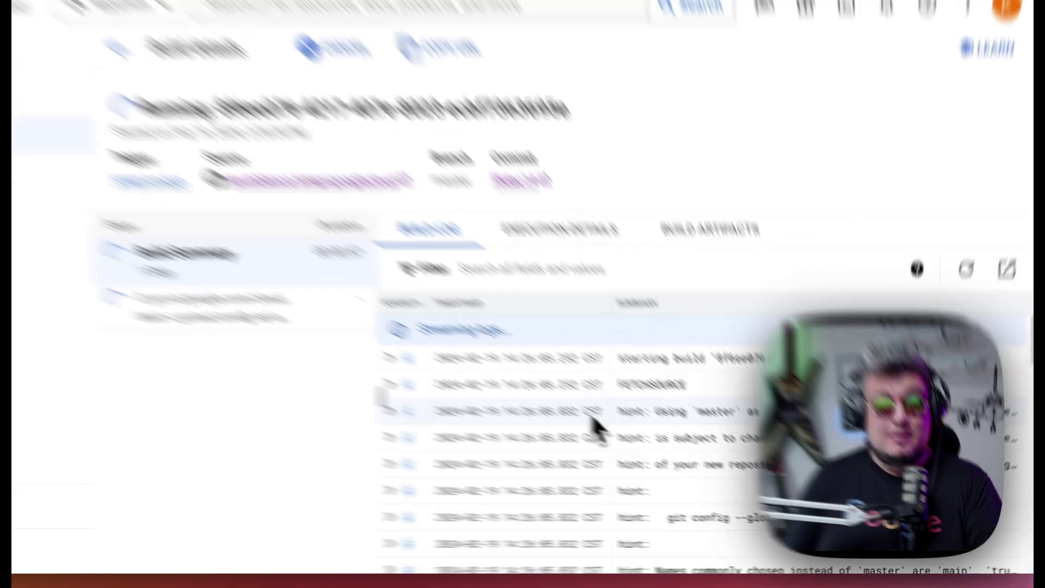
scroll(642, 440, "down", 4)
scroll(405, 340, "down", 2)
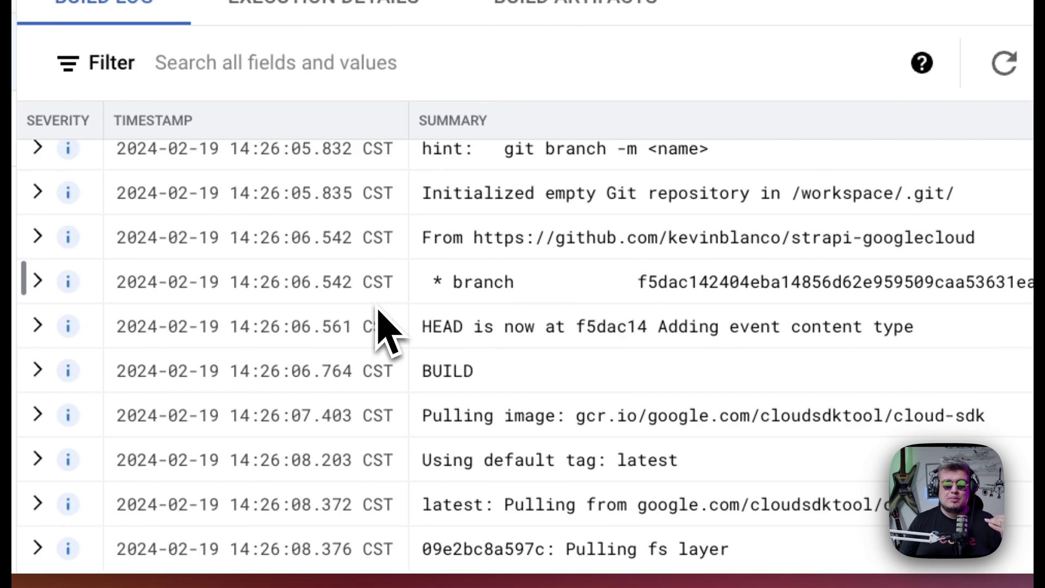
scroll(379, 309, "up", 8)
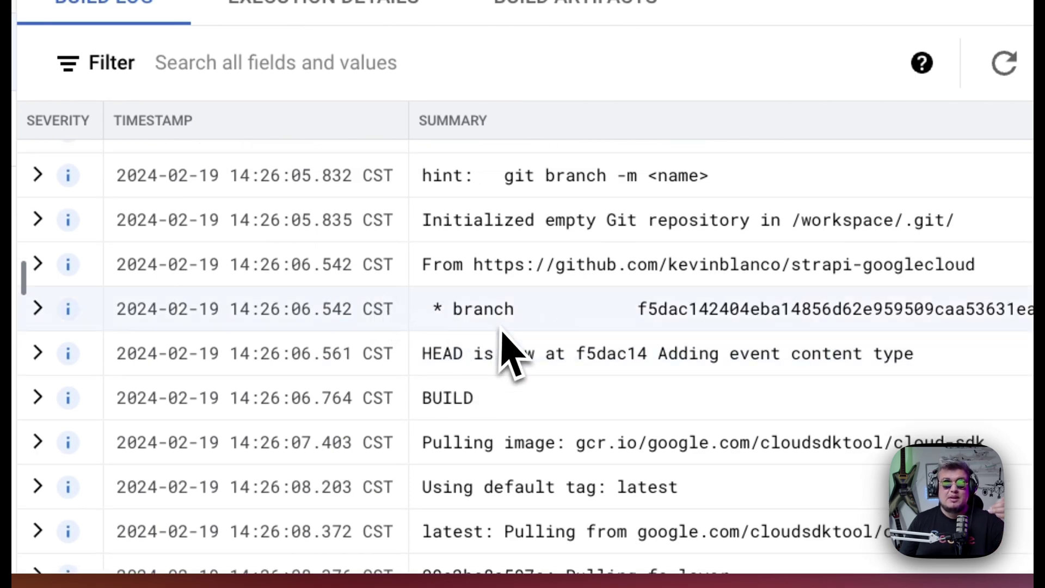
scroll(653, 274, "up", 3)
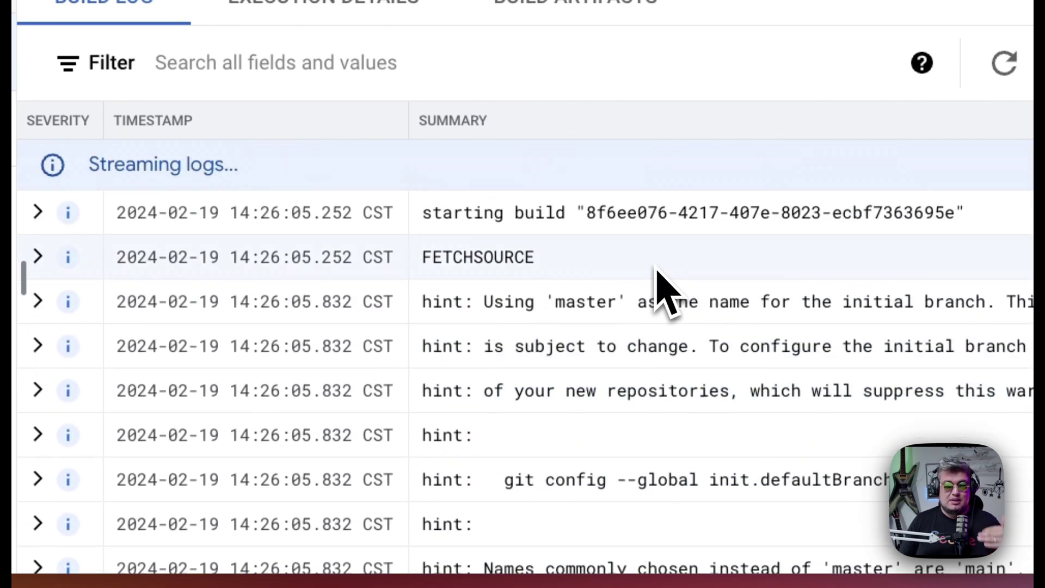
scroll(659, 278, "down", 20)
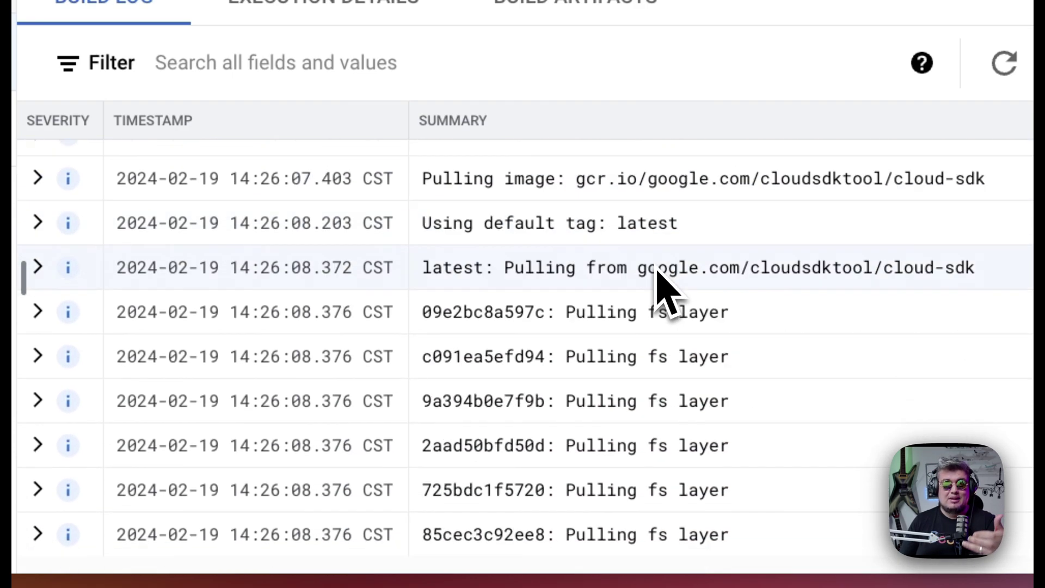
scroll(657, 272, "down", 15)
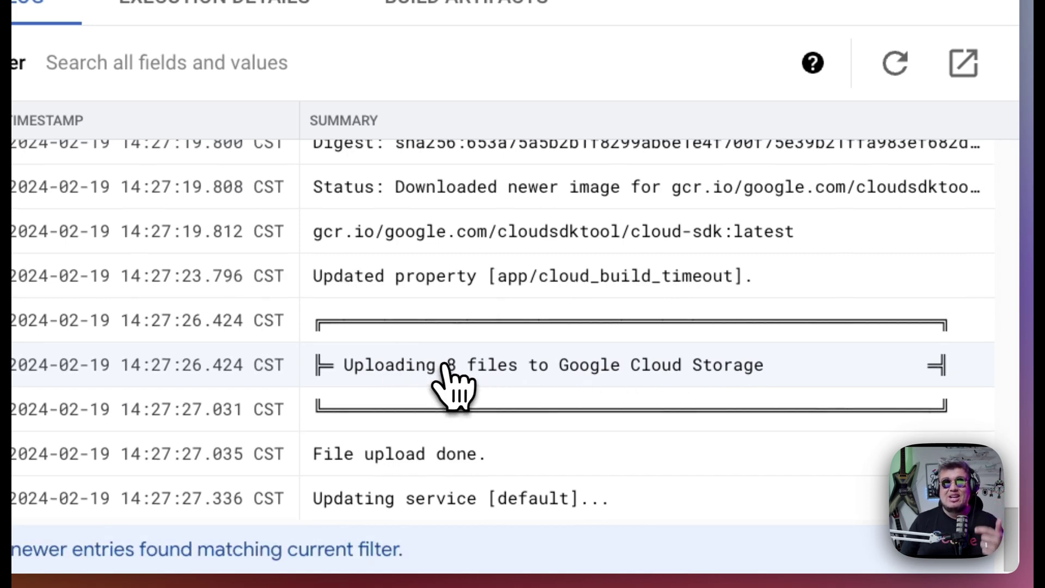
- Highlight the Google Cloud Storage upload entry in the build log and read the remaining entries through to the end
left_click_drag(477, 370, 784, 373)
left_click_drag(588, 384, 318, 373)
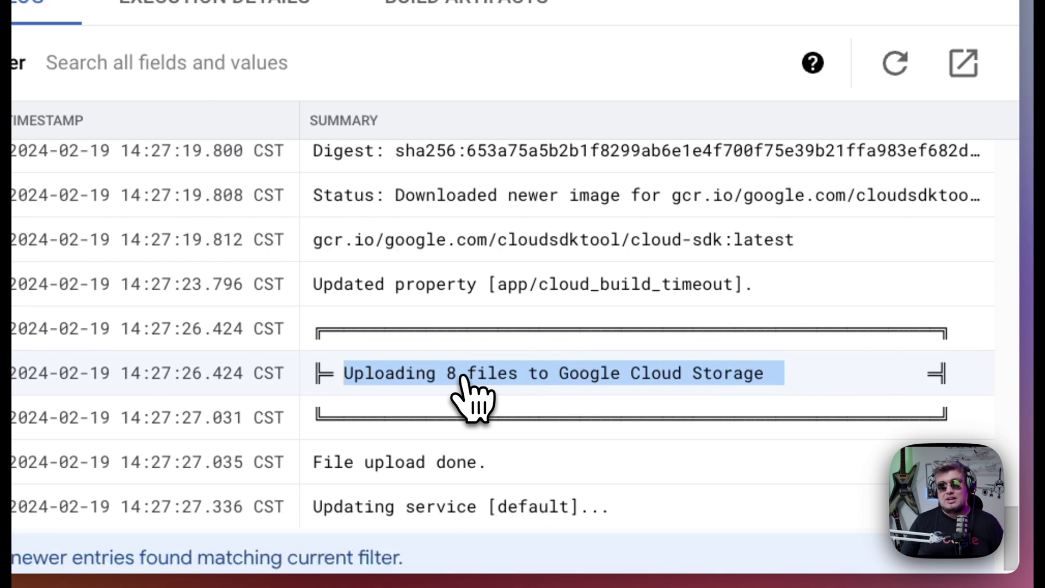
scroll(462, 377, "down", 1)
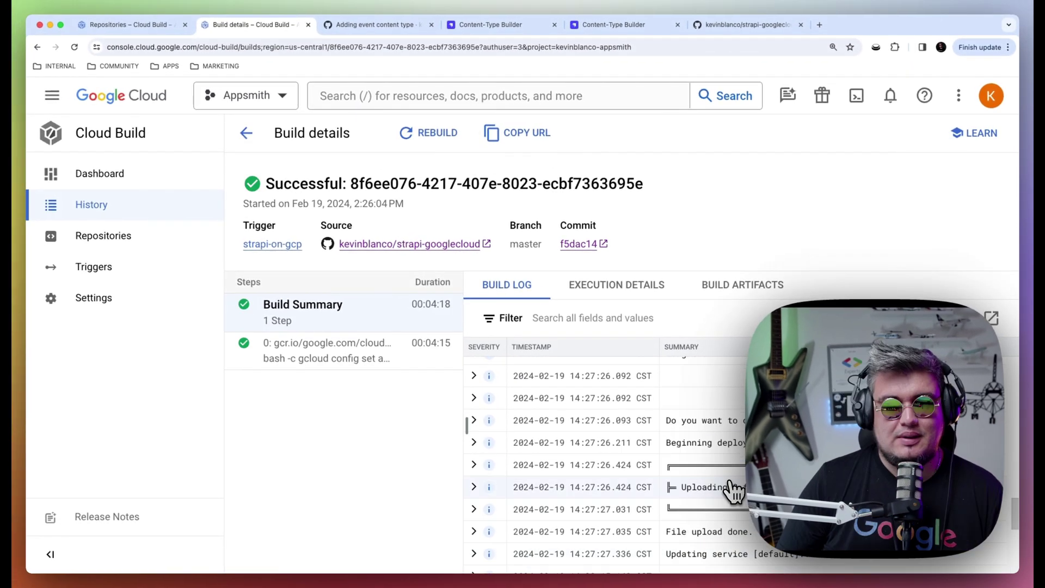
scroll(733, 490, "down", 5)
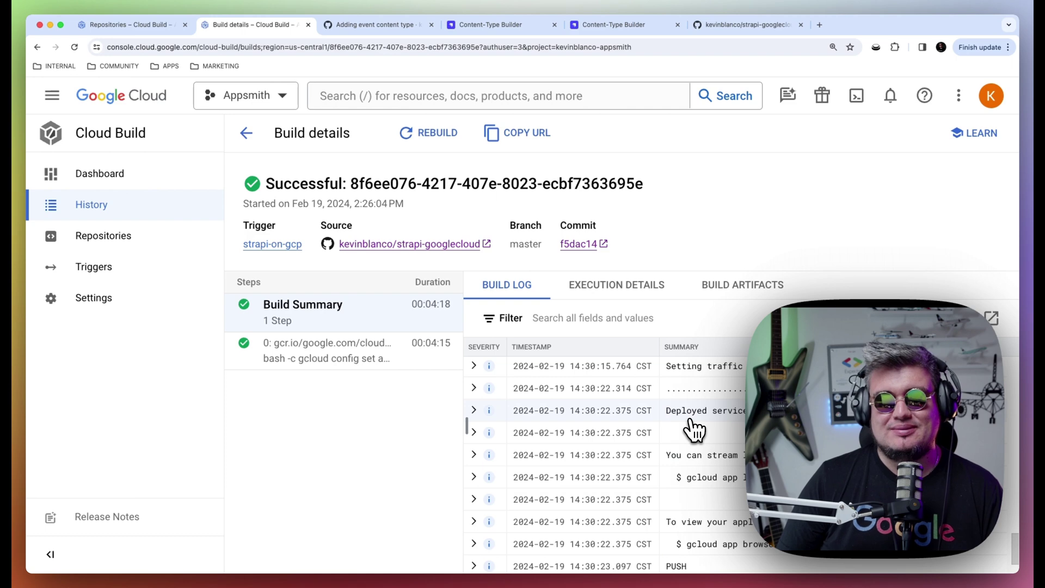
scroll(691, 427, "down", 2)
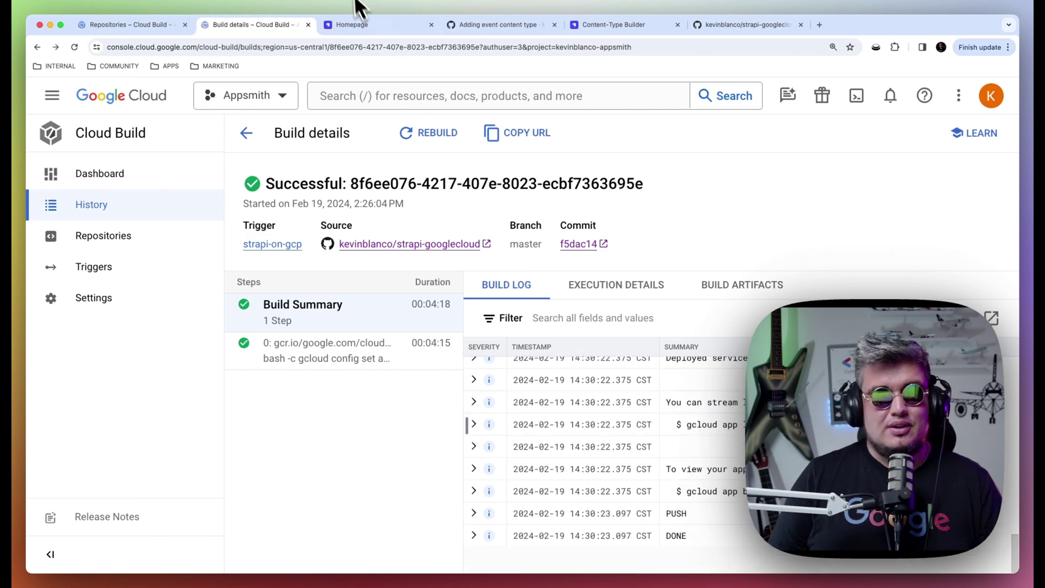
- Switch to the deployed Strapi admin, reload it, and examine the Event collection type's fields in the Content-Type Builder
left_click(374, 27)
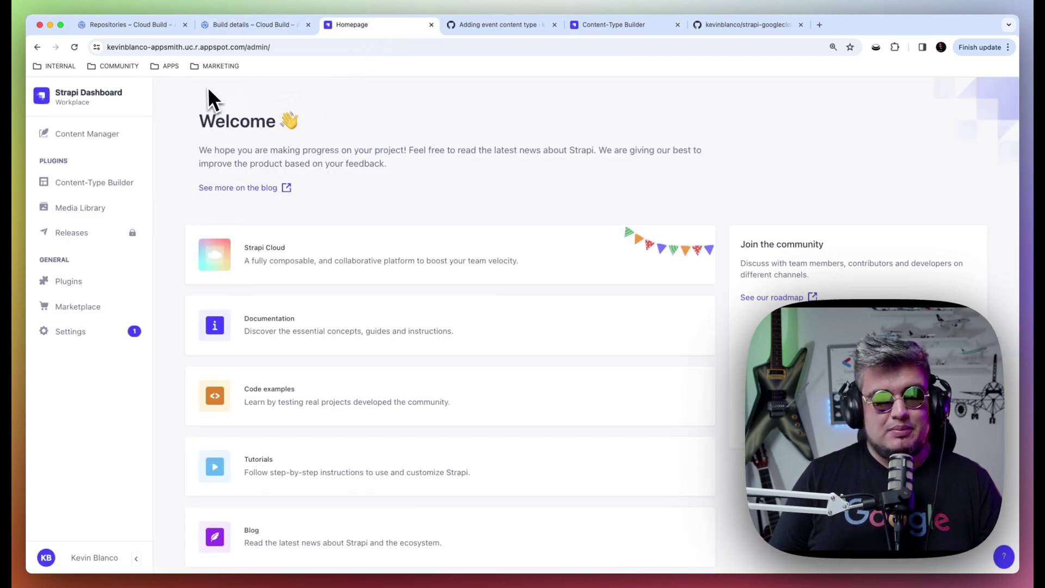
key("super+r")
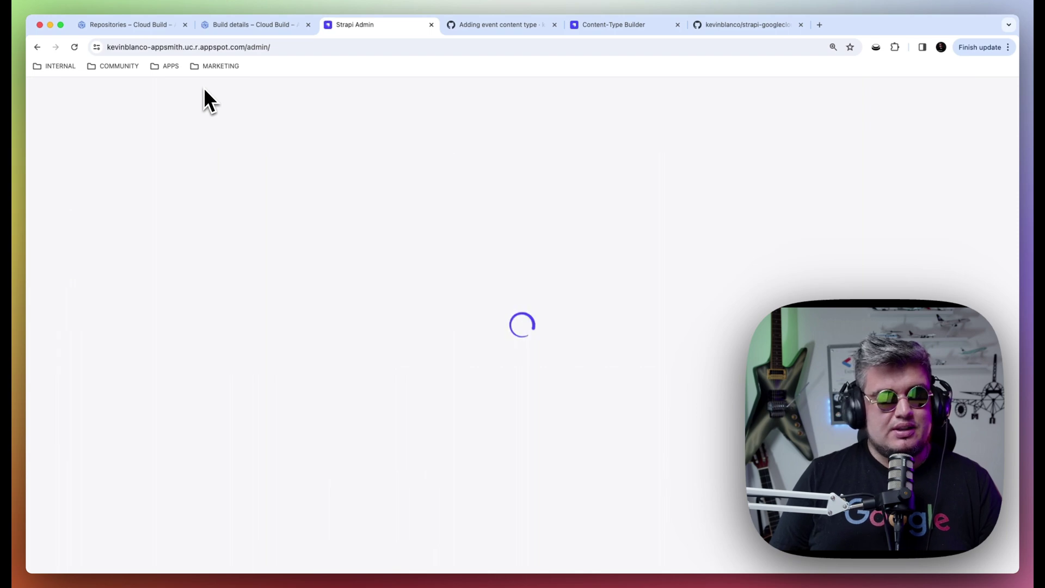
left_click(81, 185)
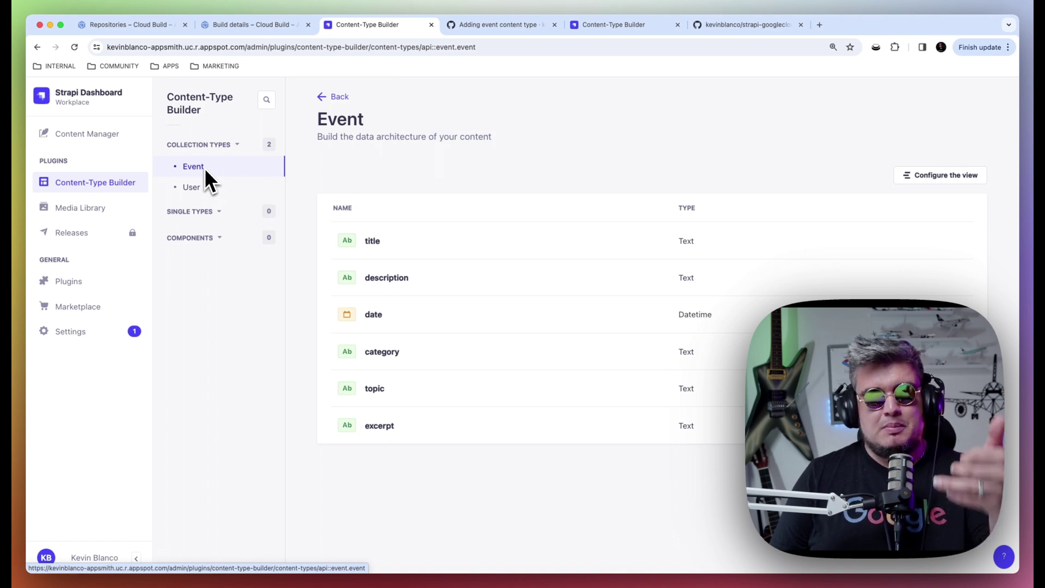
- Check the Event collection and its blank entry form in the Content Manager, and return to the Cloud Build details
left_click(98, 140)
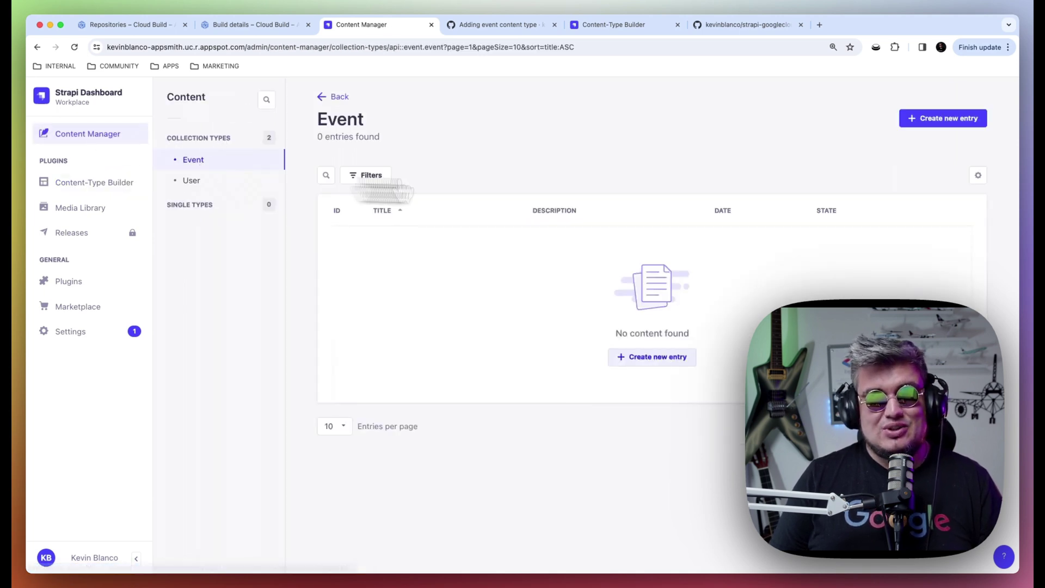
left_click(953, 120)
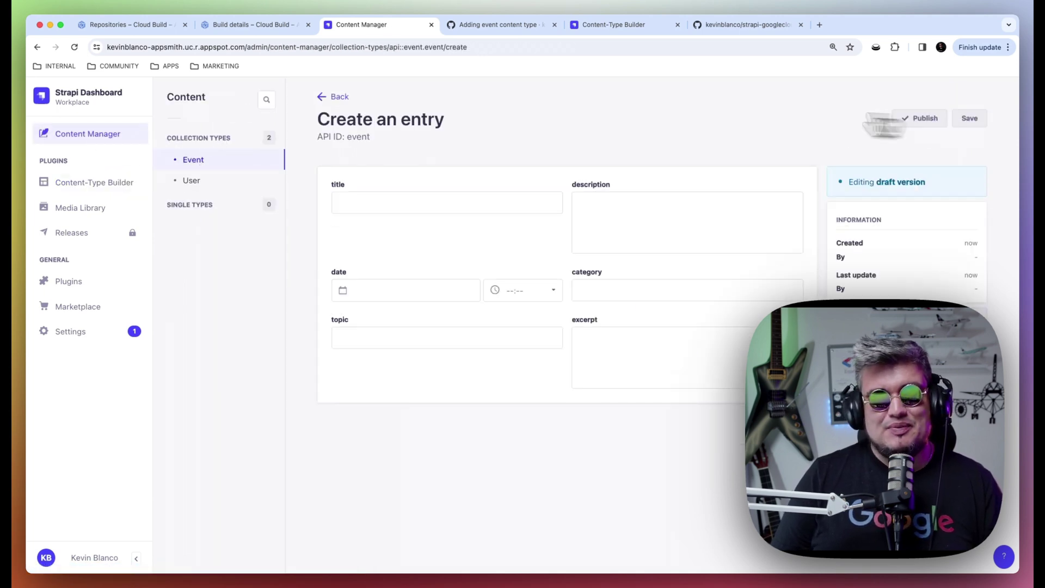
left_click(117, 143)
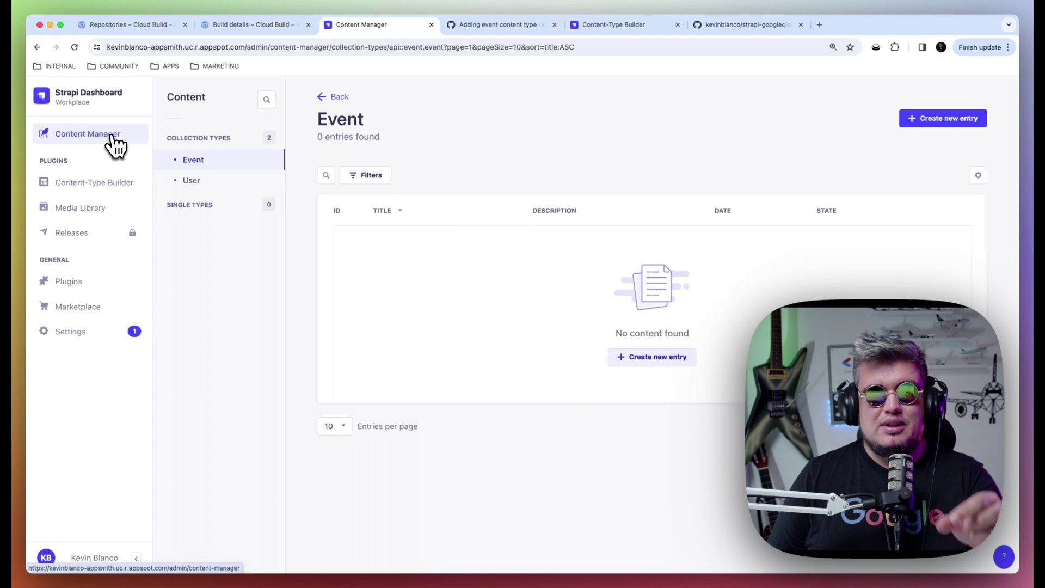
left_click(254, 26)
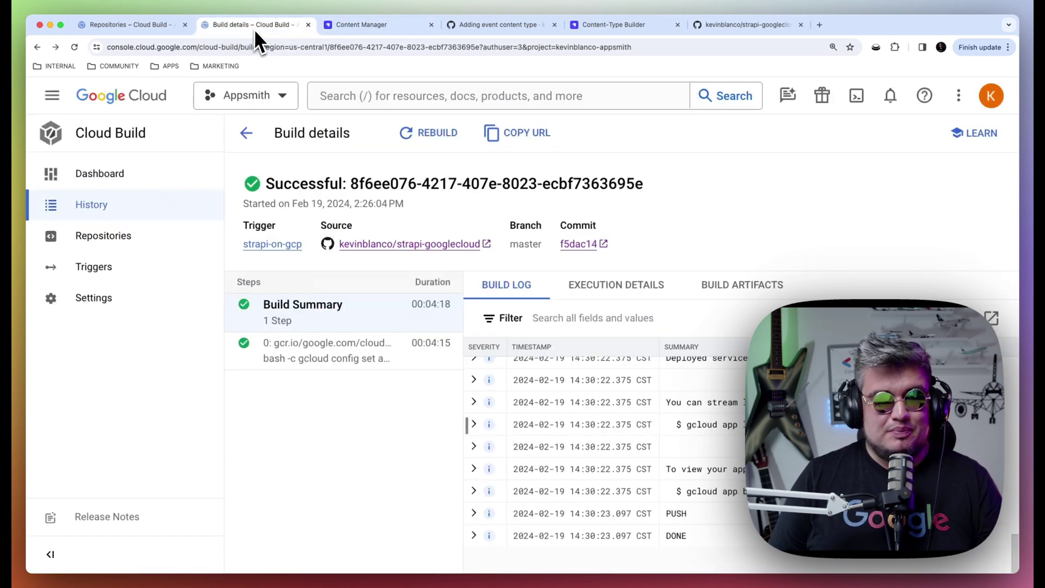